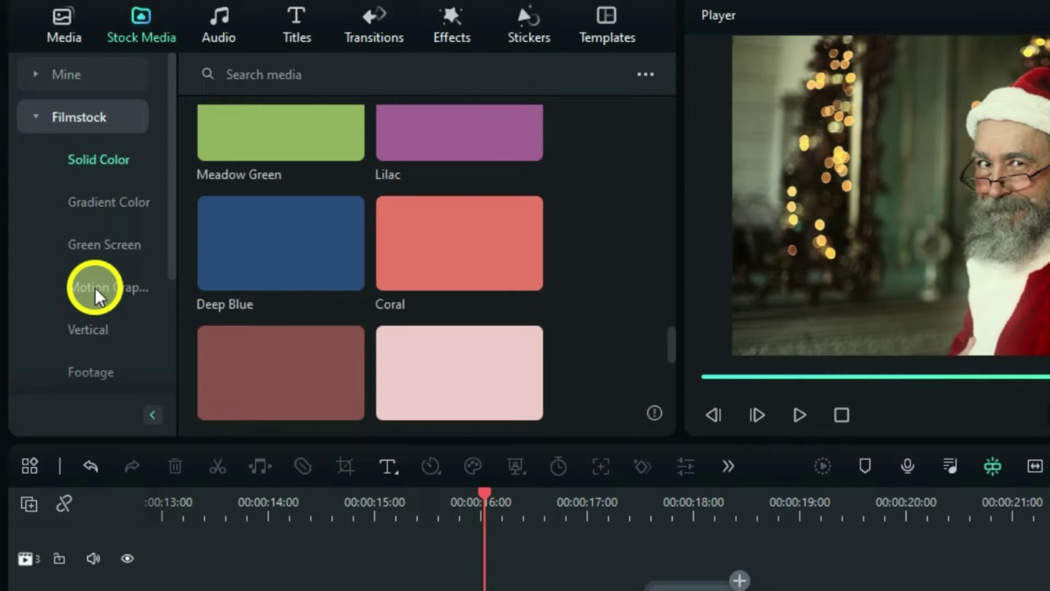
# - Show the project media with the four Santa clips and the LOGO INTRO SAMPLE
pyautogui.click(94, 287)
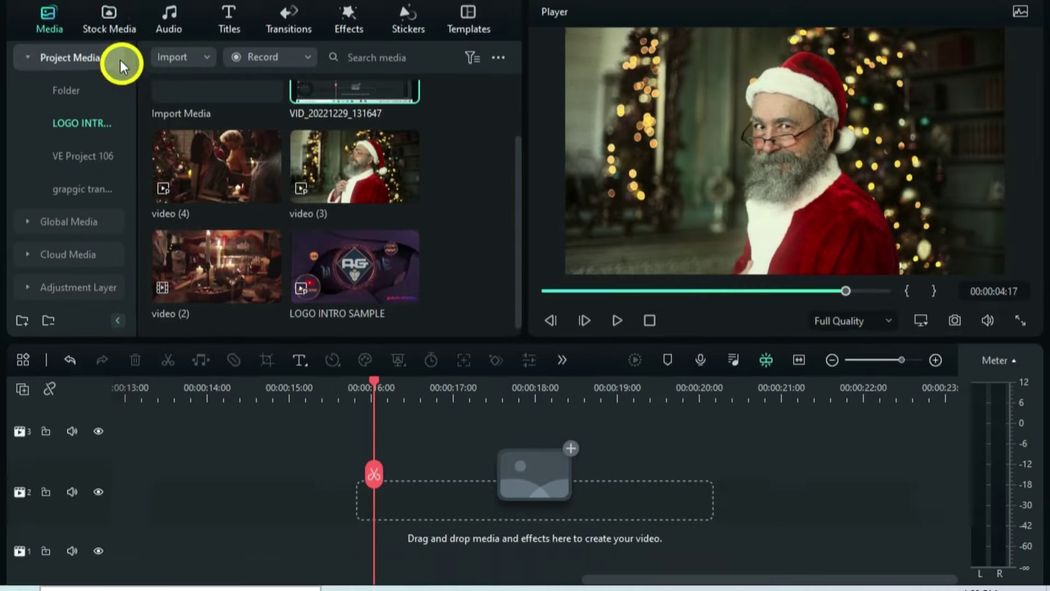
# - Place Filmstock's Knitted Christmas Element 01 on track 2 at 00:00:16:00, trimmed to about 3 seconds
pyautogui.click(107, 28)
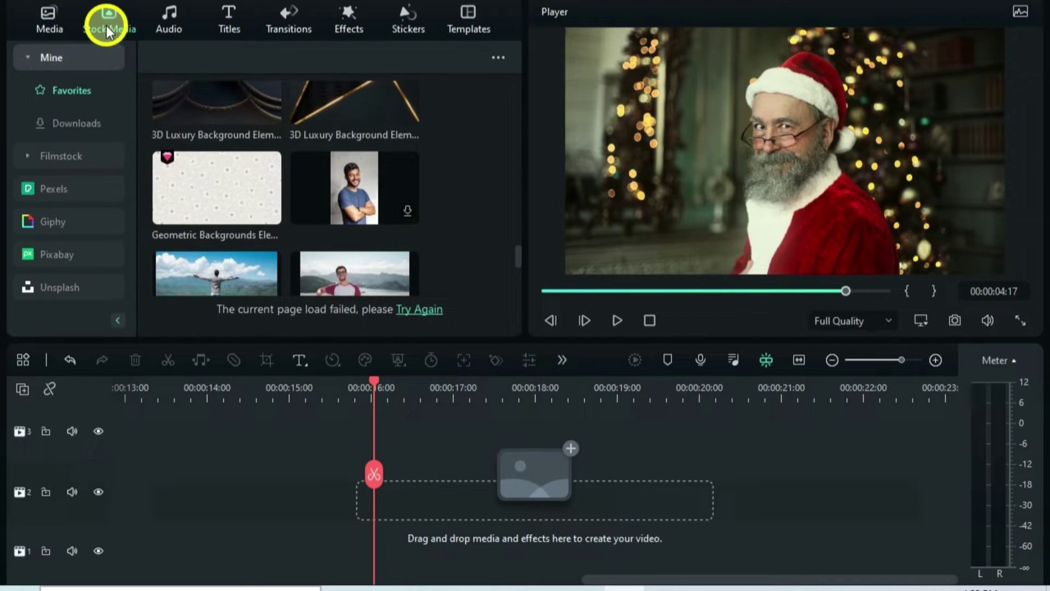
pyautogui.click(68, 156)
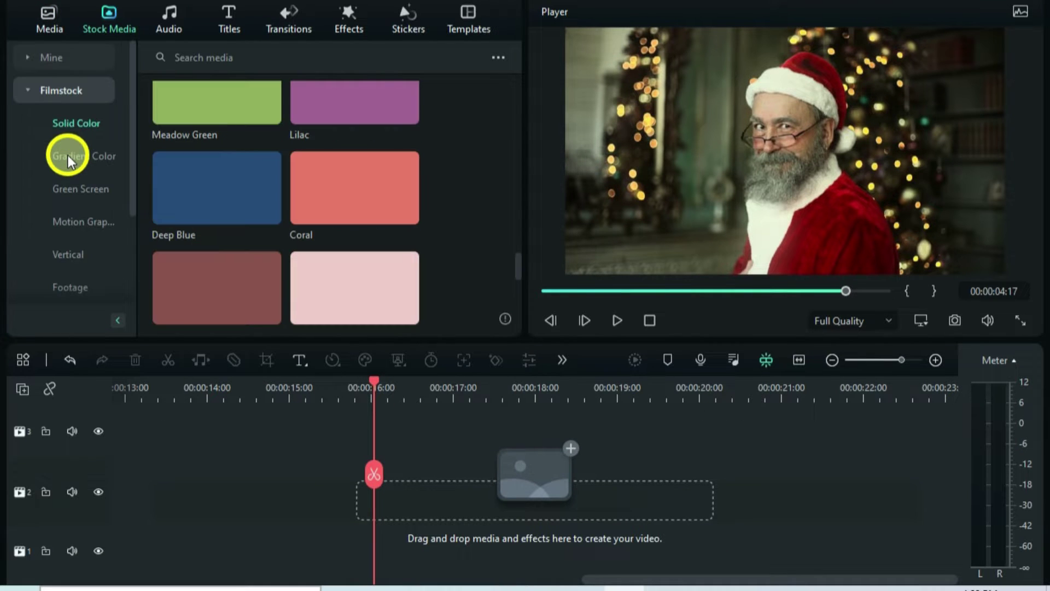
pyautogui.click(73, 221)
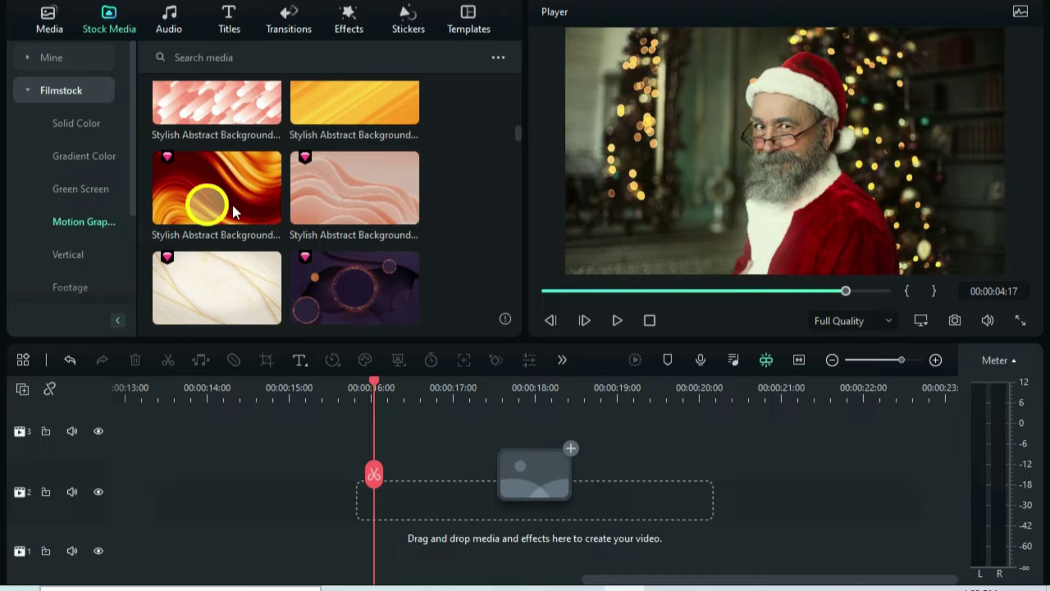
pyautogui.scroll(-15, 516, 130)
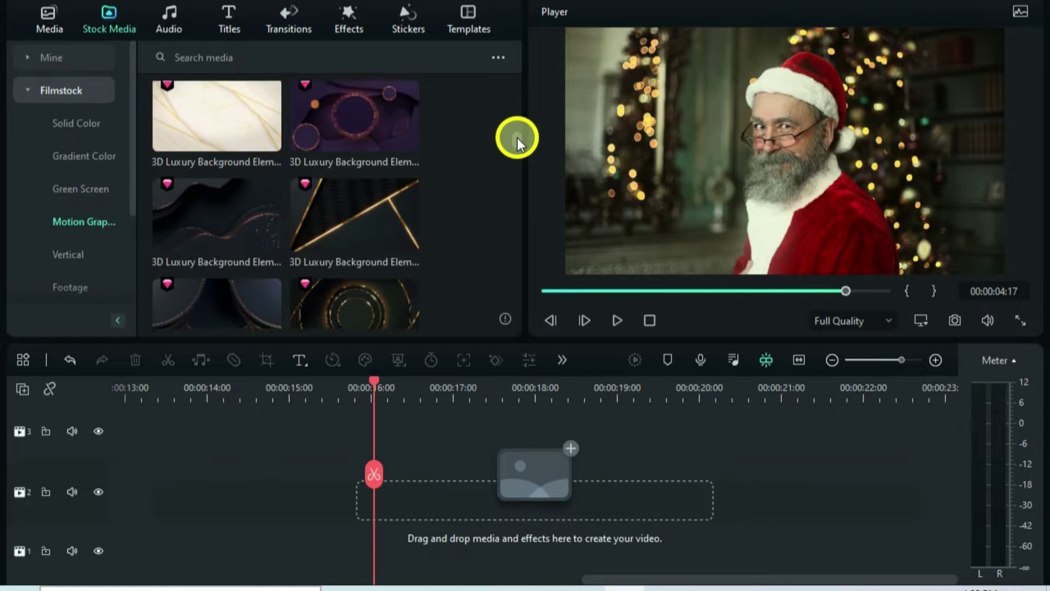
pyautogui.scroll(-15, 517, 172)
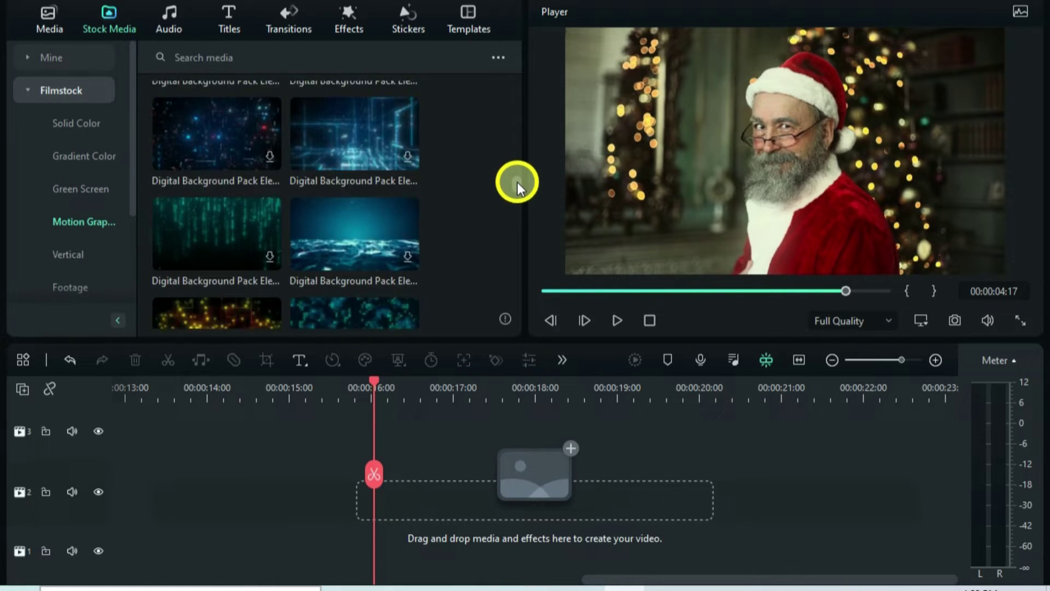
pyautogui.scroll(-15, 520, 210)
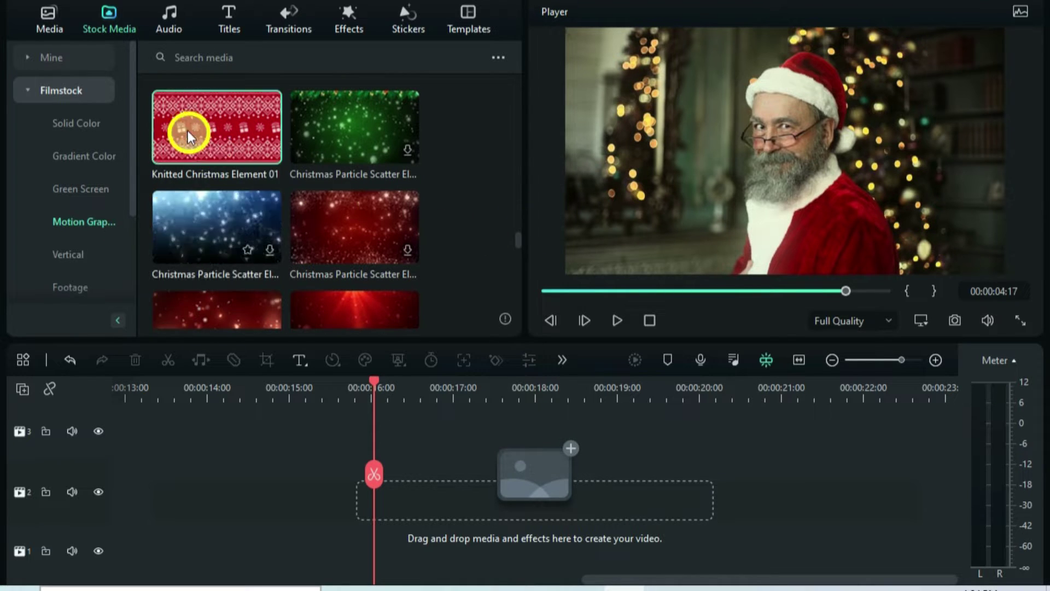
pyautogui.moveTo(187, 117); pyautogui.dragTo(412, 465)
pyautogui.moveTo(860, 487); pyautogui.dragTo(614, 497)
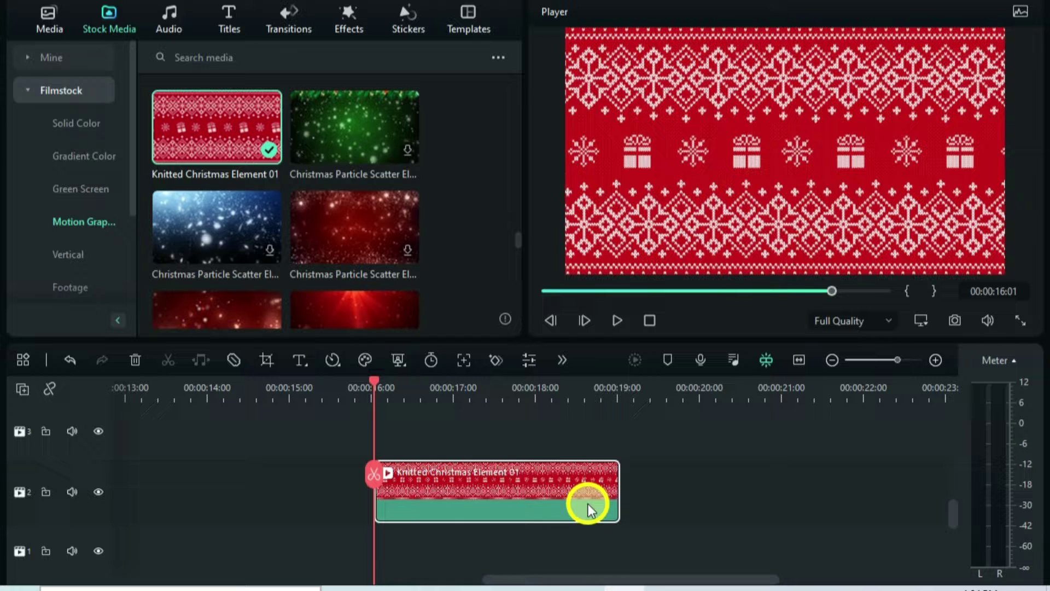
# - Apply a Linear mask to the knitted clip, rotated 90° so only its bottom half shows
pyautogui.doubleClick(470, 480)
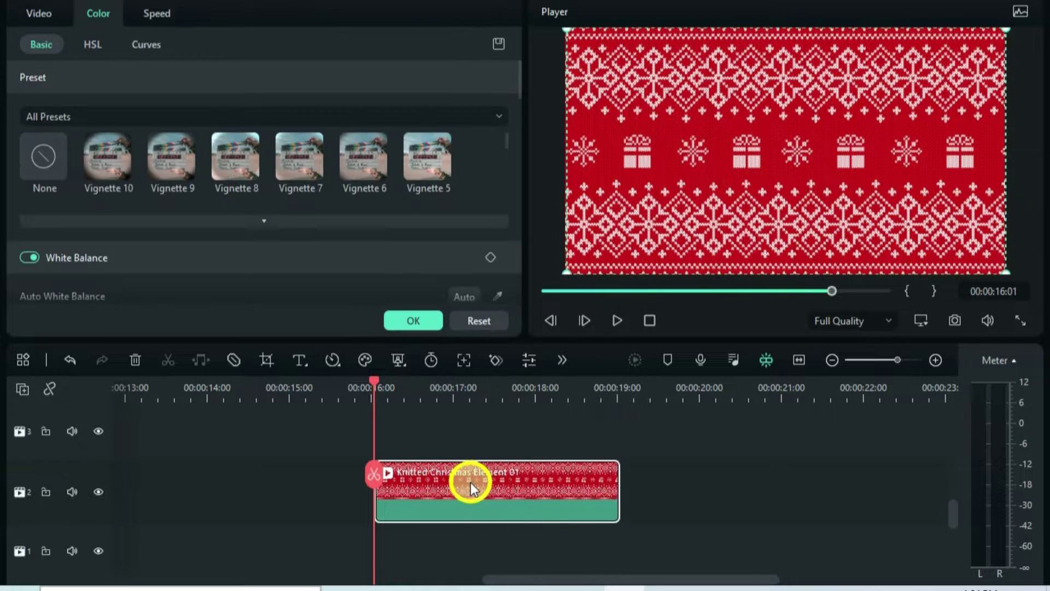
pyautogui.click(33, 14)
pyautogui.click(94, 46)
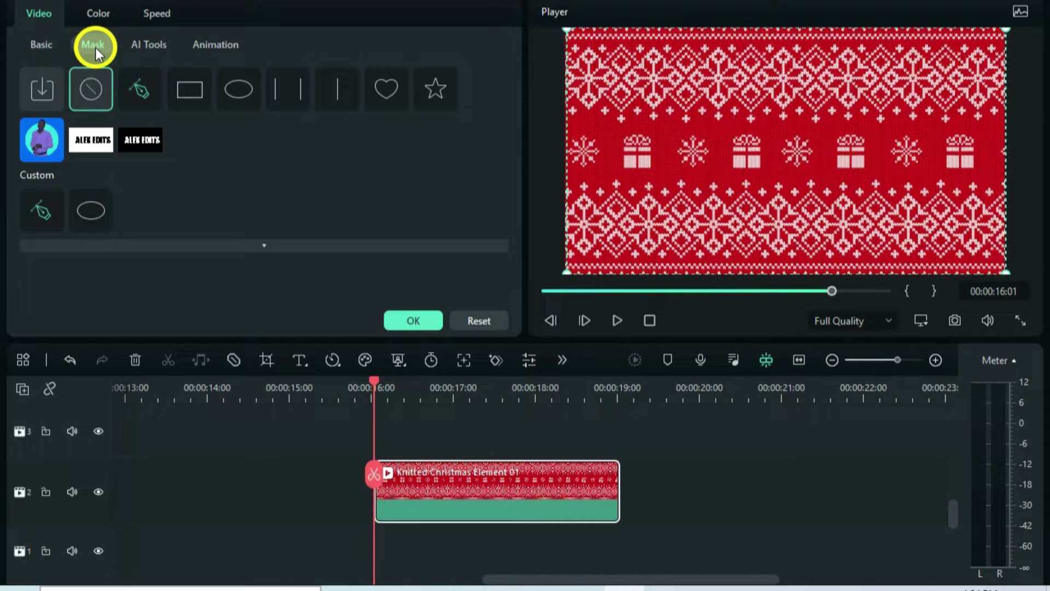
pyautogui.click(322, 90)
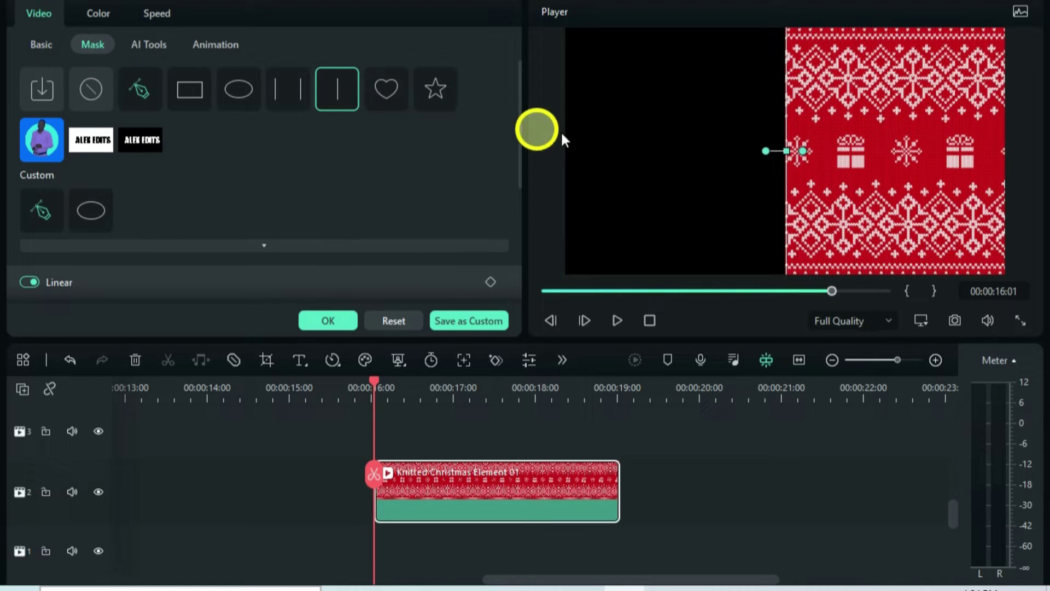
pyautogui.moveTo(763, 150); pyautogui.dragTo(786, 79)
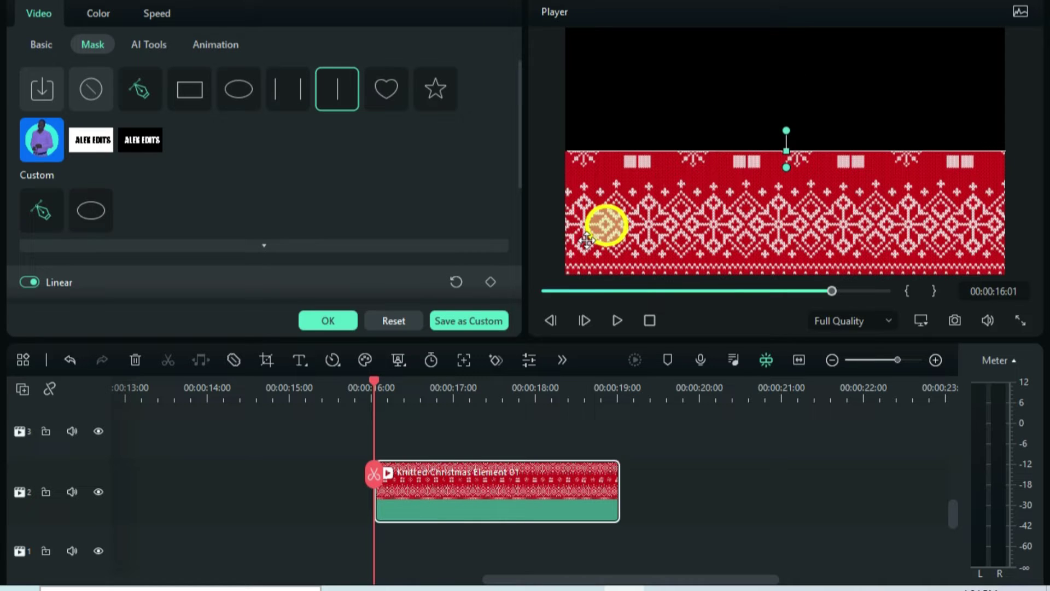
# - Copy the masked knitted clip and paste it onto the empty track above
pyautogui.rightClick(419, 486)
pyautogui.click(458, 82)
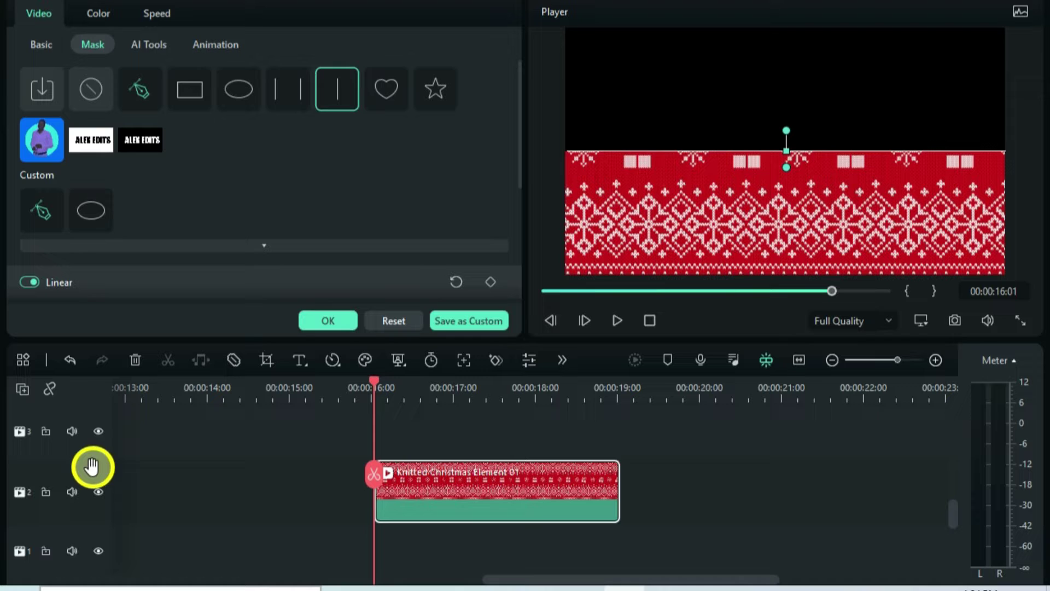
pyautogui.click(72, 445)
pyautogui.rightClick(399, 421)
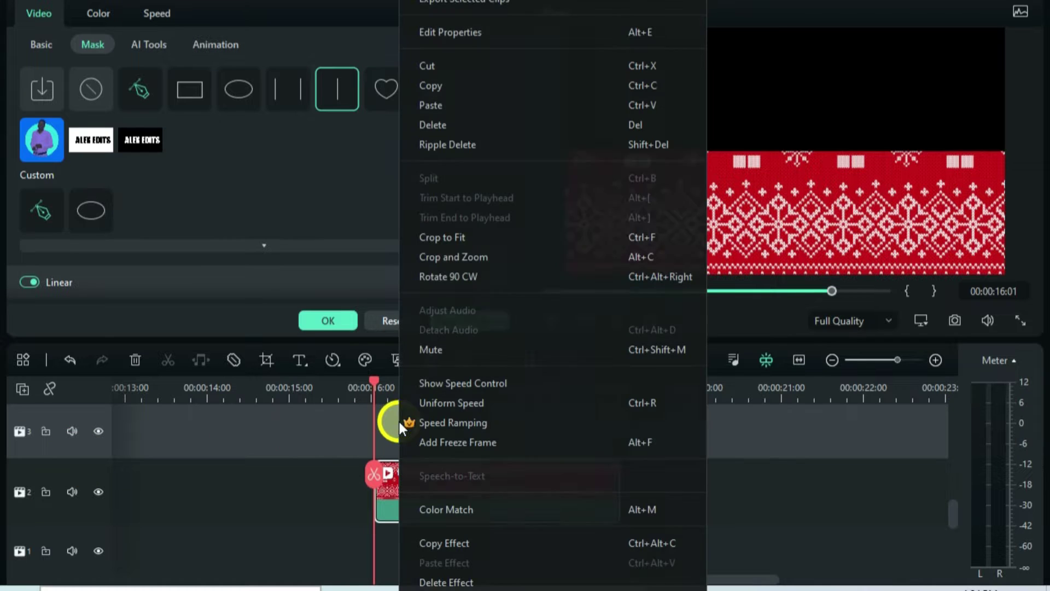
pyautogui.click(447, 107)
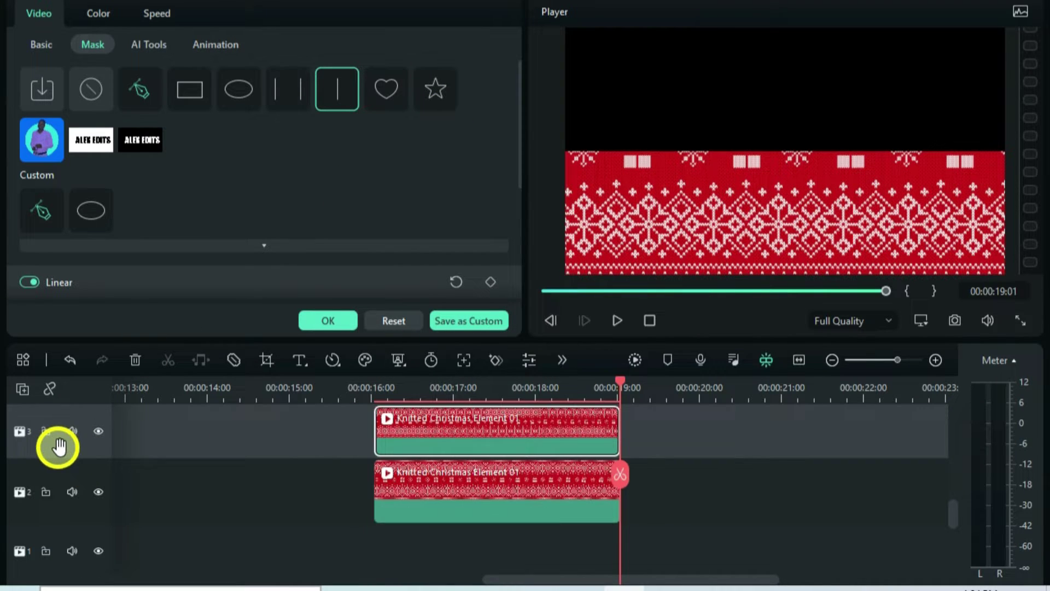
# - Turn on Invert Mask for the copy's linear mask so it shows the top half
pyautogui.scroll(3, 63, 446)
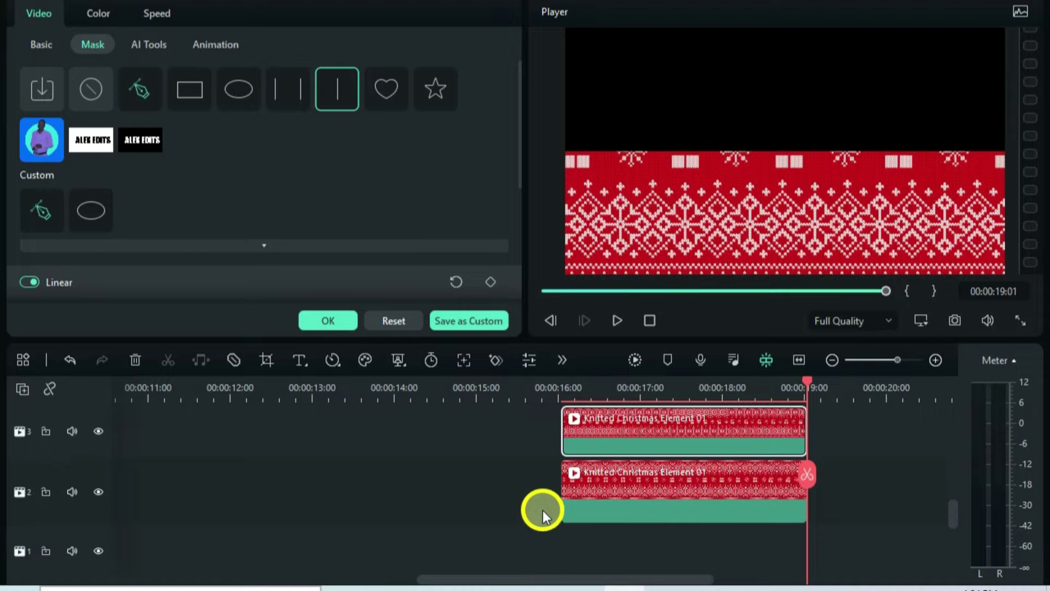
pyautogui.scroll(1, 543, 510)
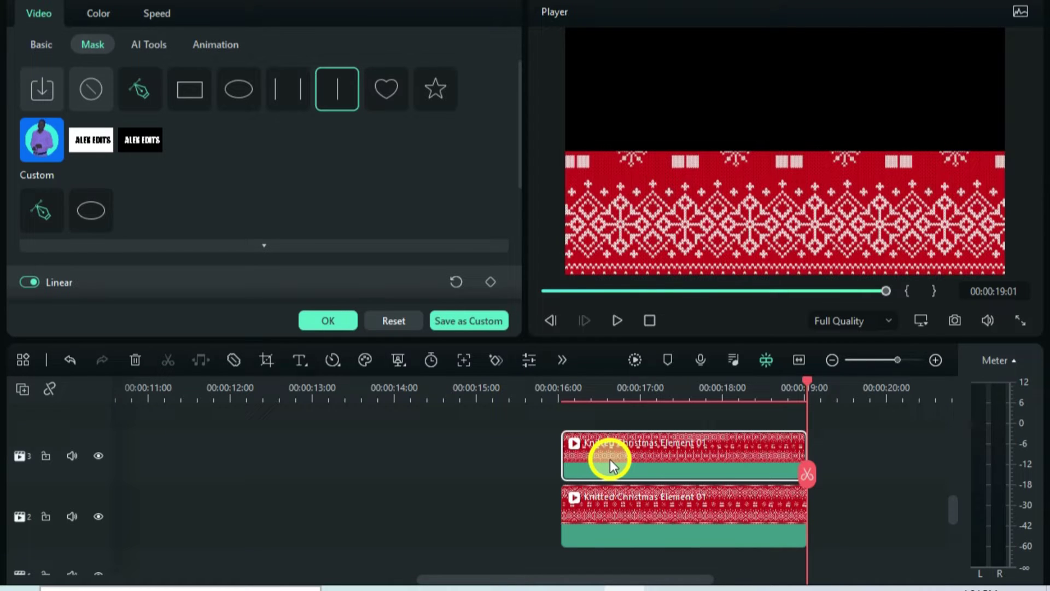
pyautogui.press('Up')
pyautogui.scroll(-3, 329, 198)
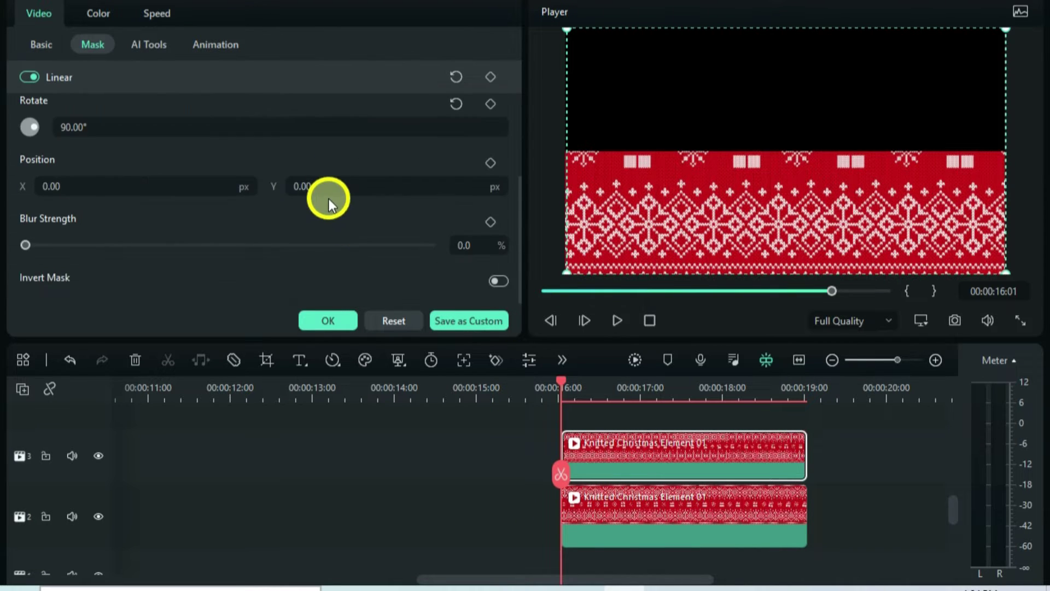
pyautogui.click(499, 281)
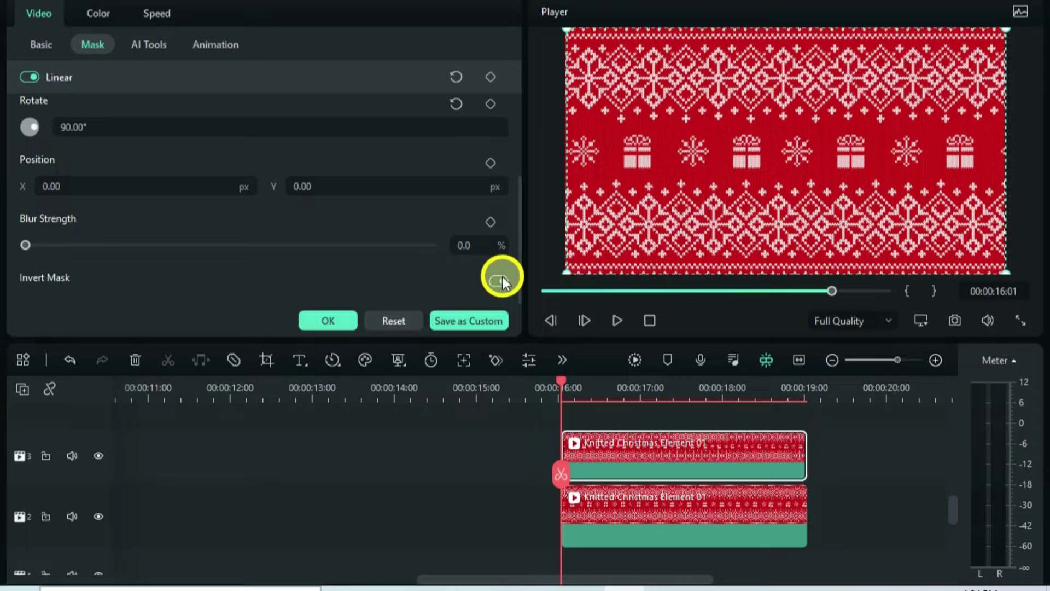
pyautogui.click(331, 322)
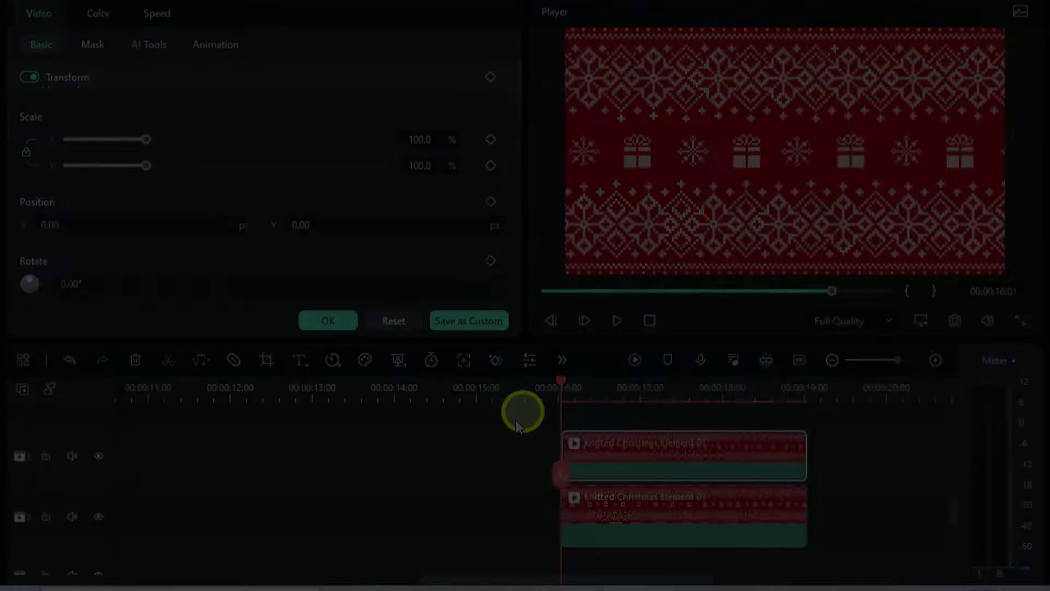
# - Add a transform keyframe to the upper knitted clip near its first frame
pyautogui.press('Right')
pyautogui.press('Right')
pyautogui.press('Right')
pyautogui.press('Right')
pyautogui.press('Right')
pyautogui.press('Right')
pyautogui.press('Right')
pyautogui.press('Right')
pyautogui.press('Right')
pyautogui.press('Right')
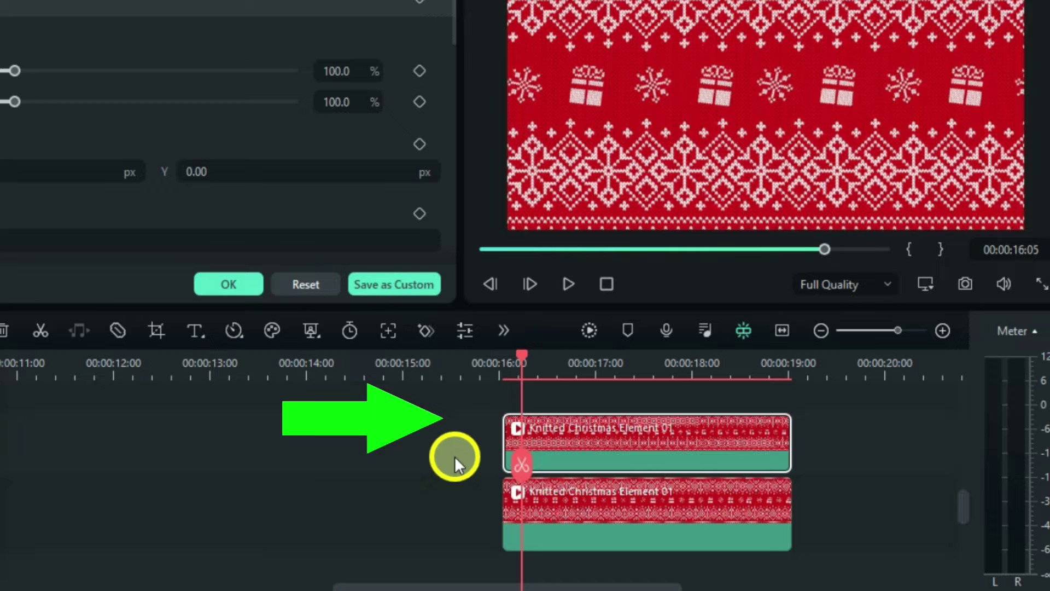
pyautogui.hotkey('alt', 'k')
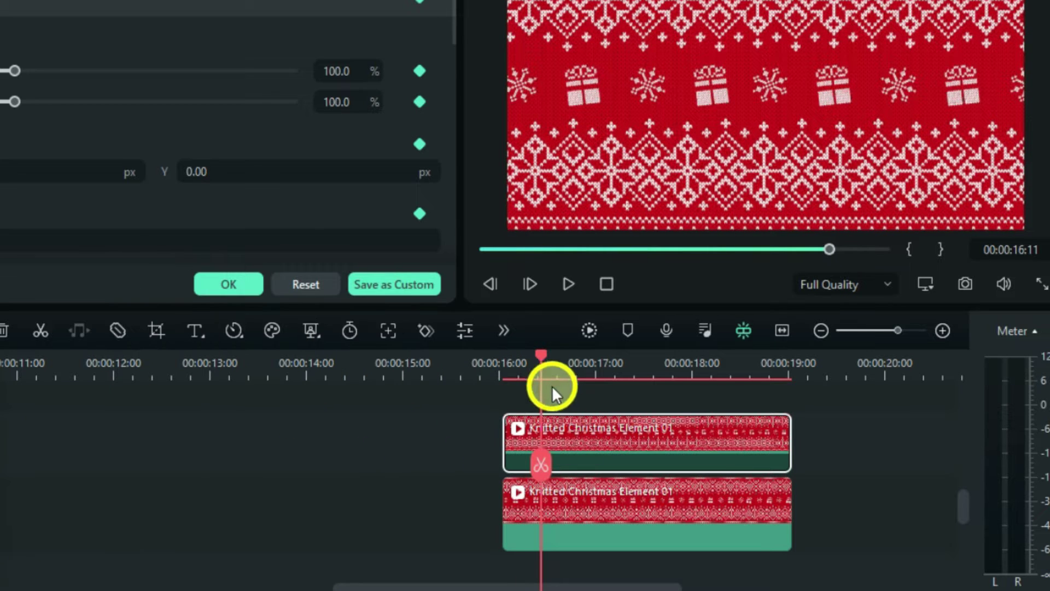
pyautogui.moveTo(540, 356); pyautogui.dragTo(503, 385)
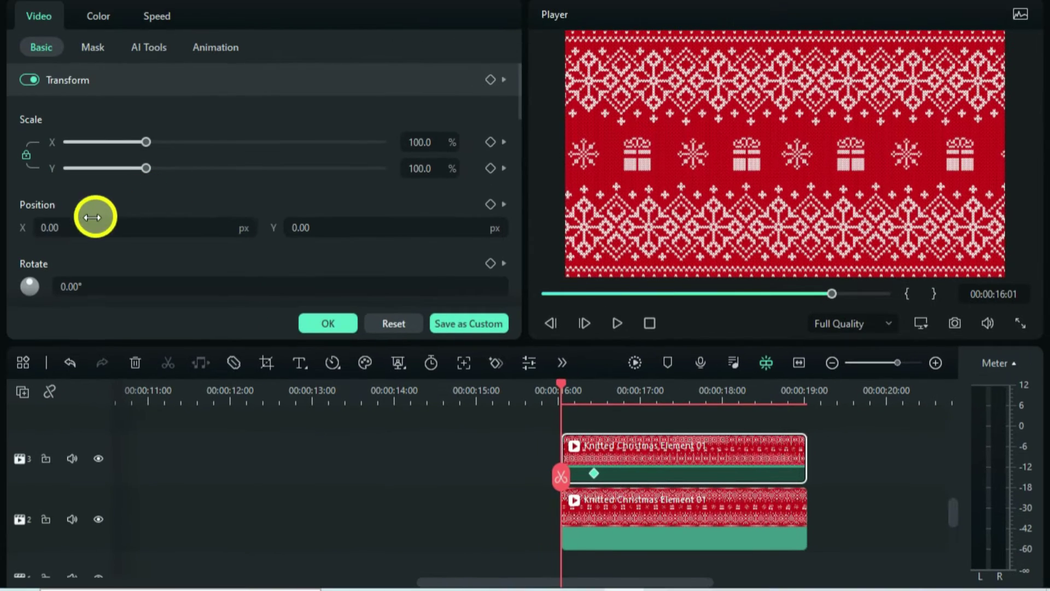
pyautogui.moveTo(61, 226); pyautogui.dragTo(1044, 590)
# - Keyframe the upper clip at 17:06, then set its Position Y to 544 shortly after
pyautogui.click(595, 398)
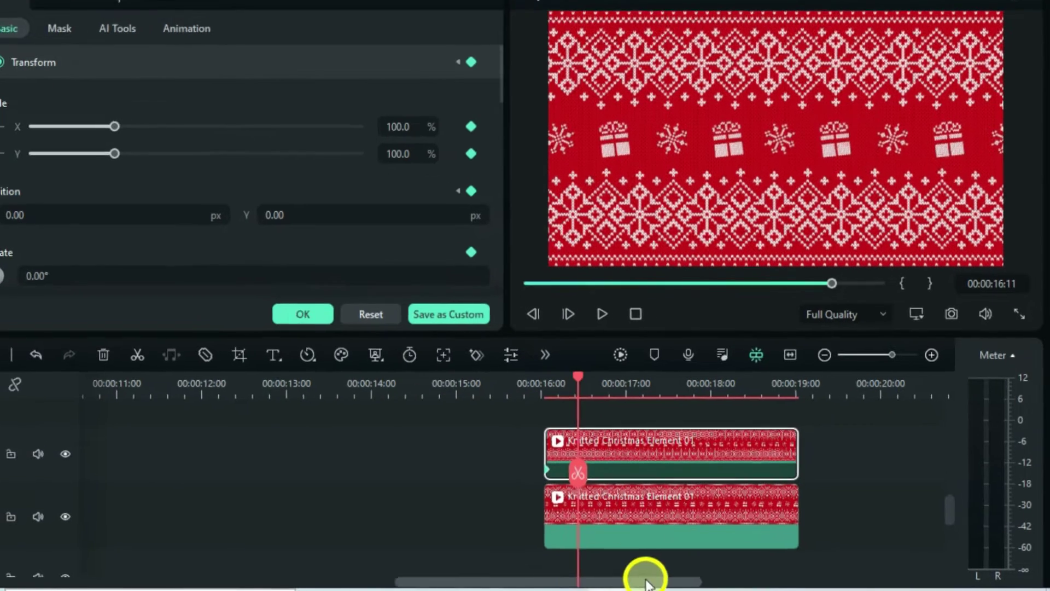
pyautogui.press('Right')
pyautogui.press('Right')
pyautogui.press('Right')
pyautogui.press('Right')
pyautogui.press('Right')
pyautogui.press('Right')
pyautogui.press('Right')
pyautogui.press('Right')
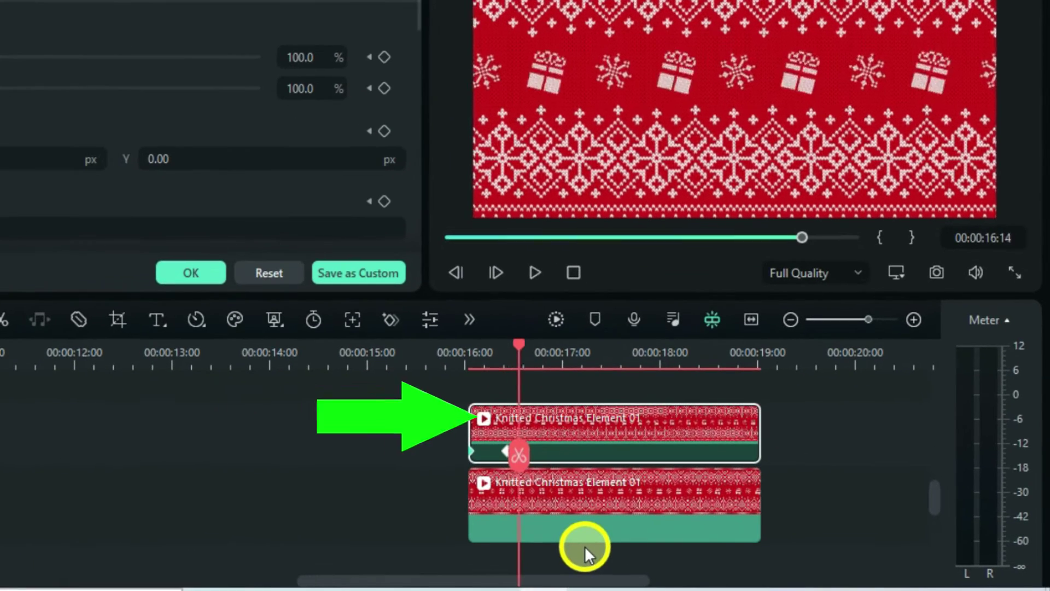
pyautogui.press('Right')
pyautogui.press('Right')
pyautogui.press('Right')
pyautogui.press('Right')
pyautogui.press('Right')
pyautogui.press('Right')
pyautogui.press('Right')
pyautogui.press('Right')
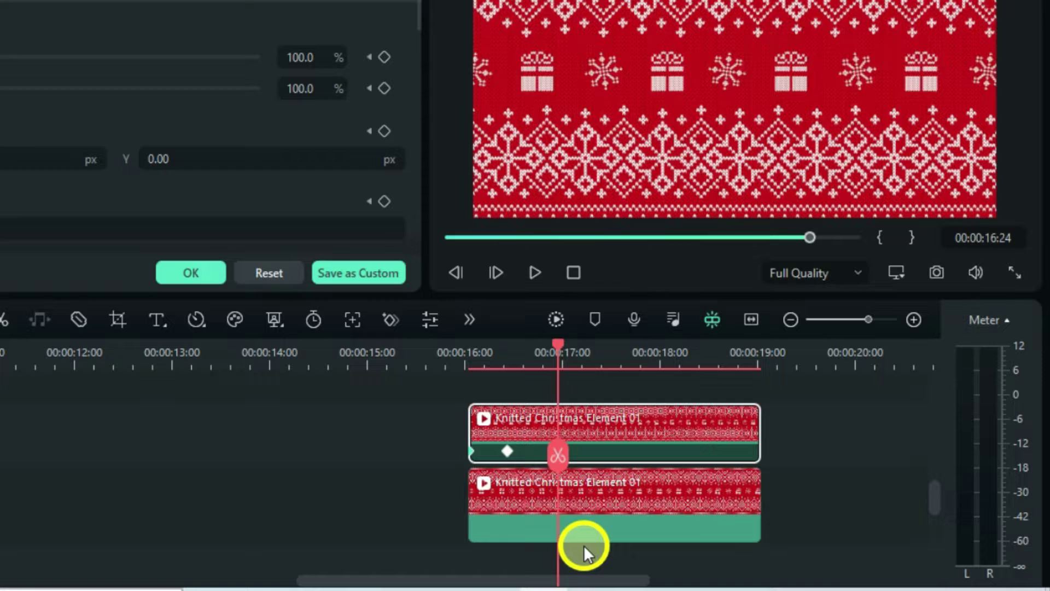
pyautogui.press('Right')
pyautogui.press('Right')
pyautogui.press('Right')
pyautogui.press('Right')
pyautogui.hotkey('alt', 'k')
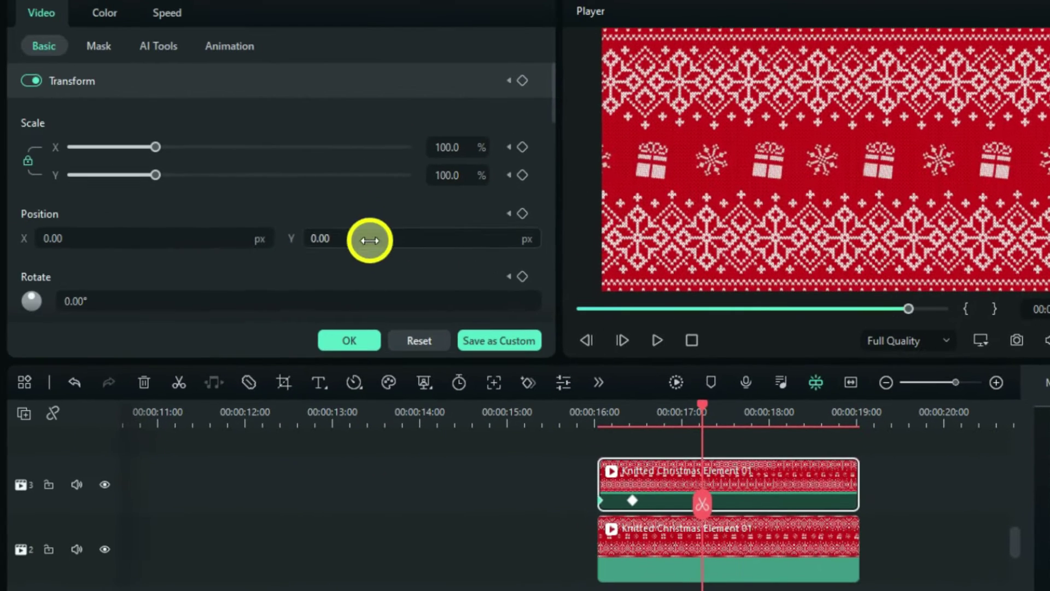
pyautogui.press('Right')
pyautogui.press('Right')
pyautogui.press('Right')
pyautogui.press('Right')
pyautogui.press('Right')
pyautogui.press('Right')
pyautogui.press('Right')
pyautogui.press('Right')
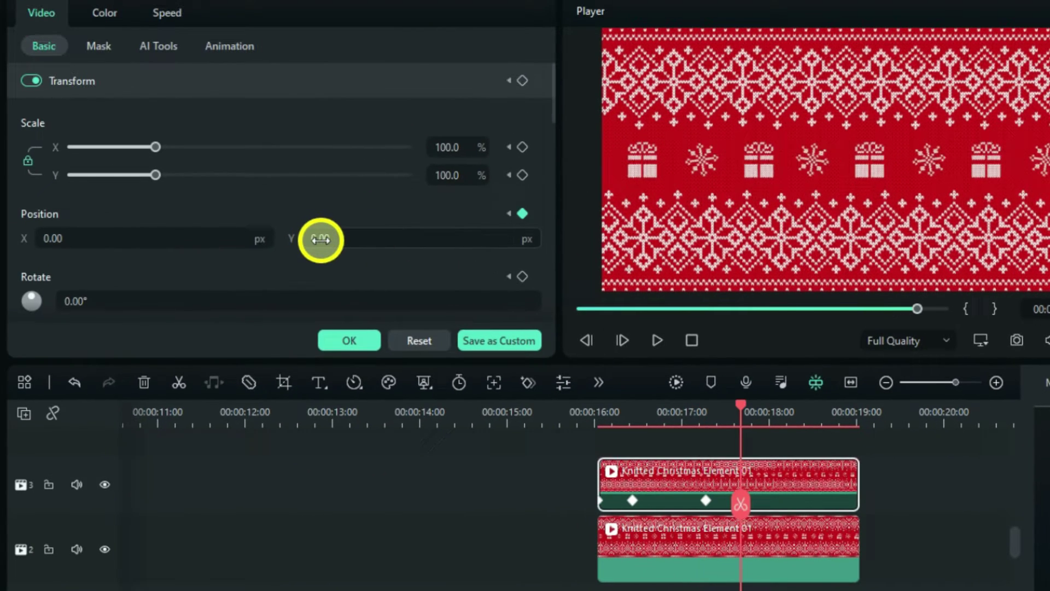
pyautogui.click(173, 167)
pyautogui.write('544')
pyautogui.press('Return')
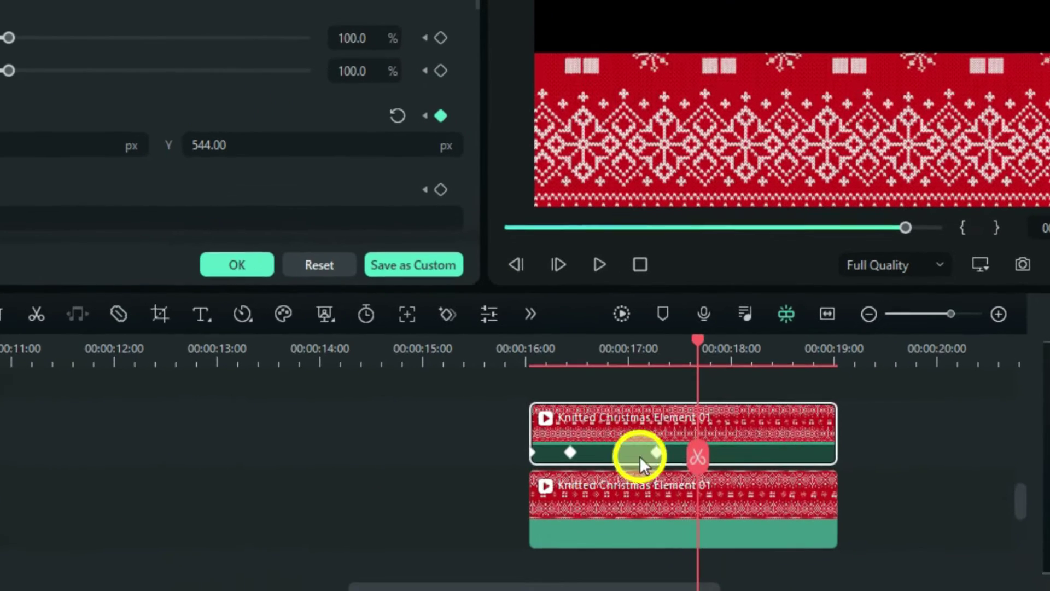
# - Add a marker on the upper clip and step between its keyframes
pyautogui.press('m')
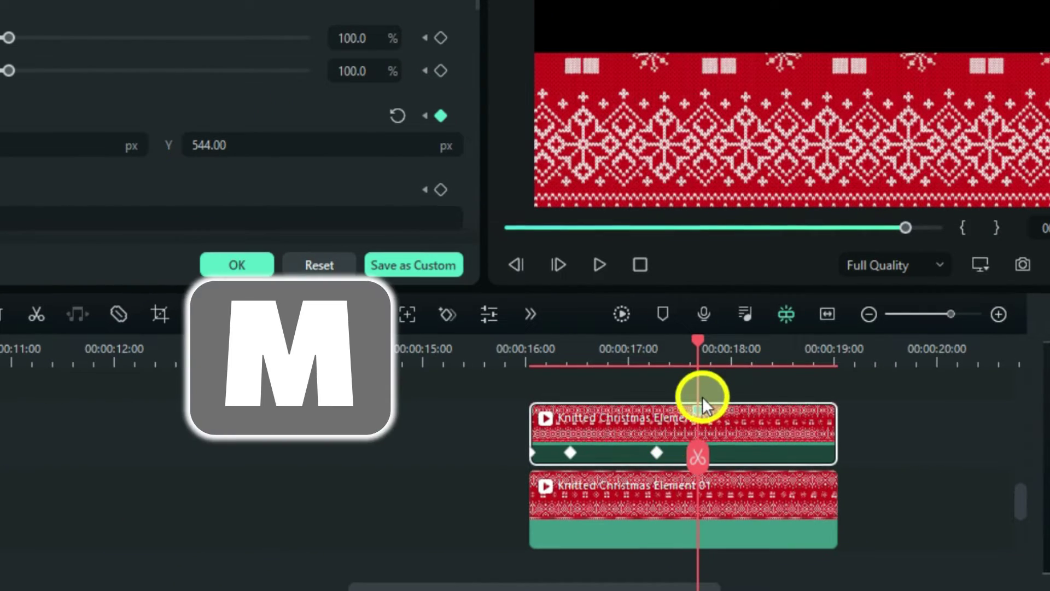
pyautogui.click(656, 453)
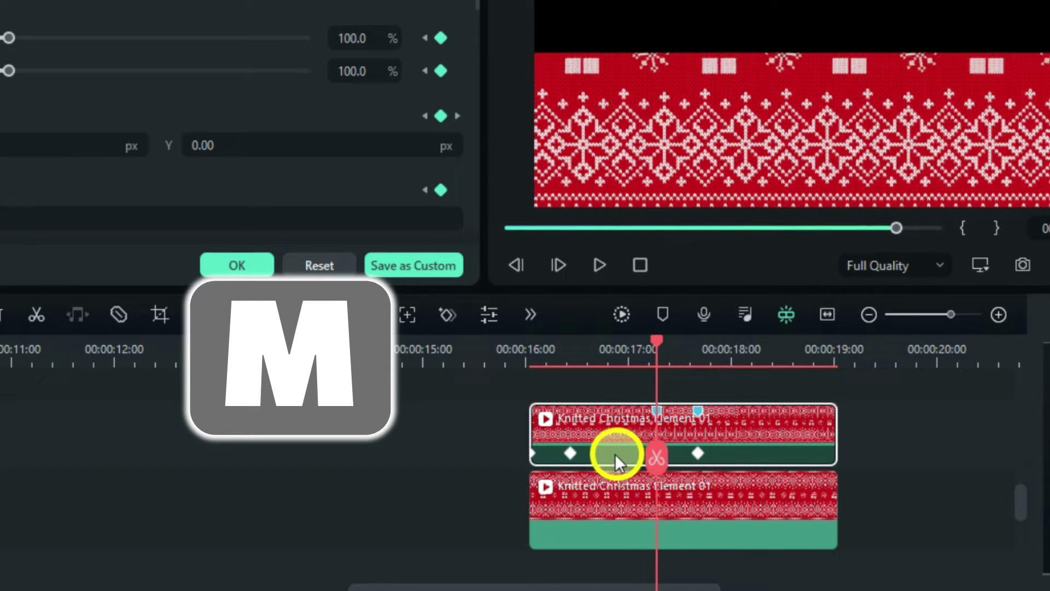
pyautogui.click(567, 453)
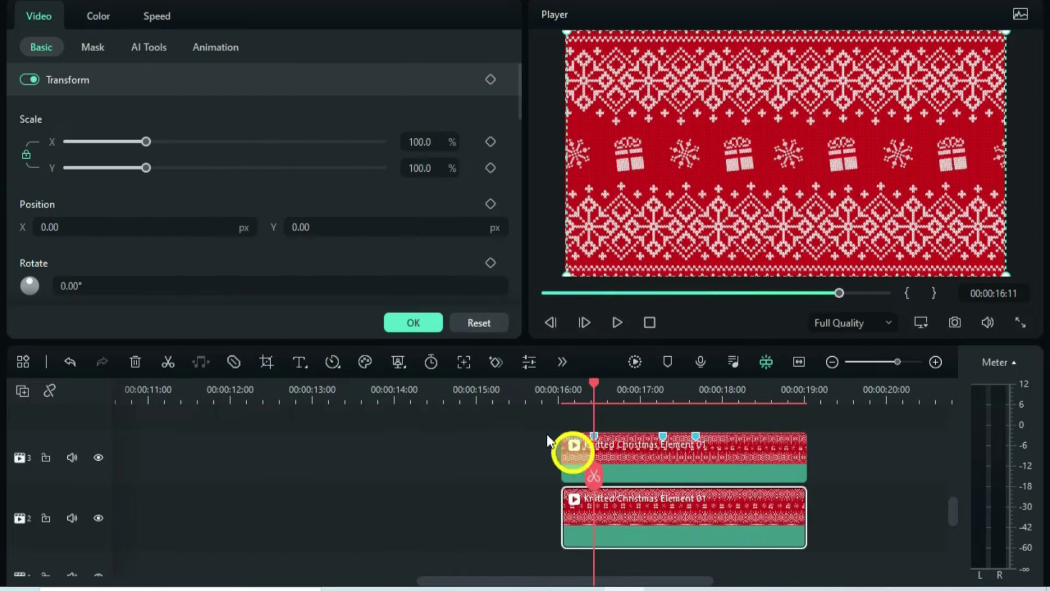
# - Keyframe the lower clip: X -1930 at 16:01, X 0 at 17:07, Y -544 at 17:17
pyautogui.click(611, 505)
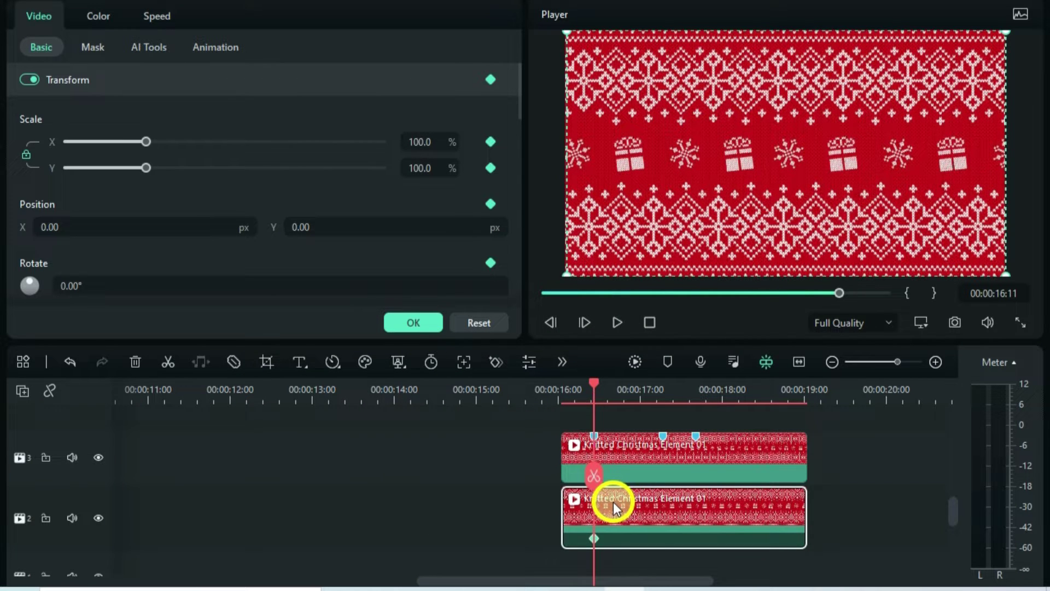
pyautogui.moveTo(593, 382); pyautogui.dragTo(559, 386)
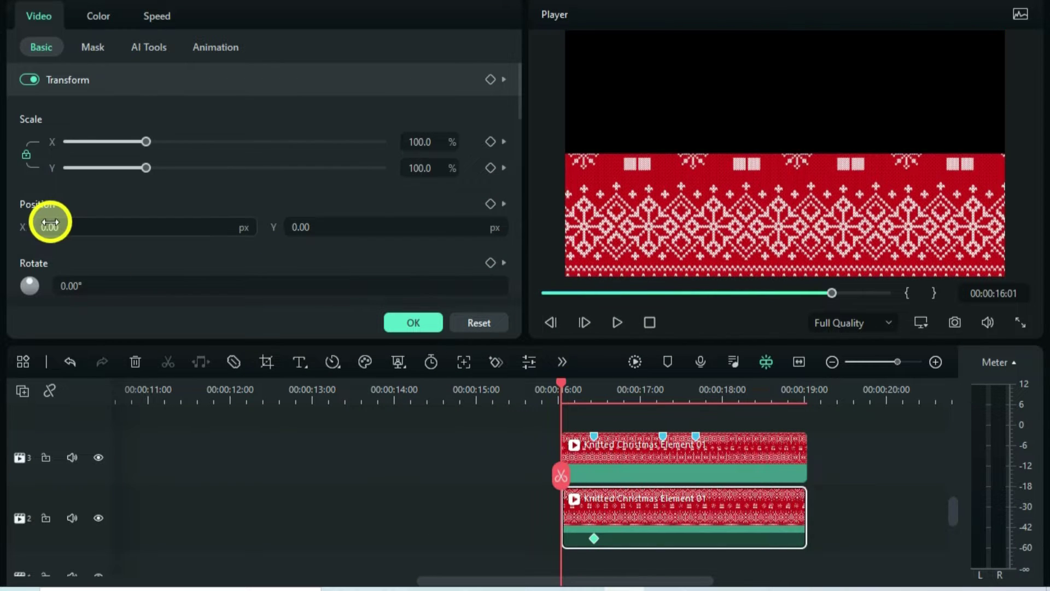
pyautogui.moveTo(219, 231); pyautogui.dragTo(144, 231)
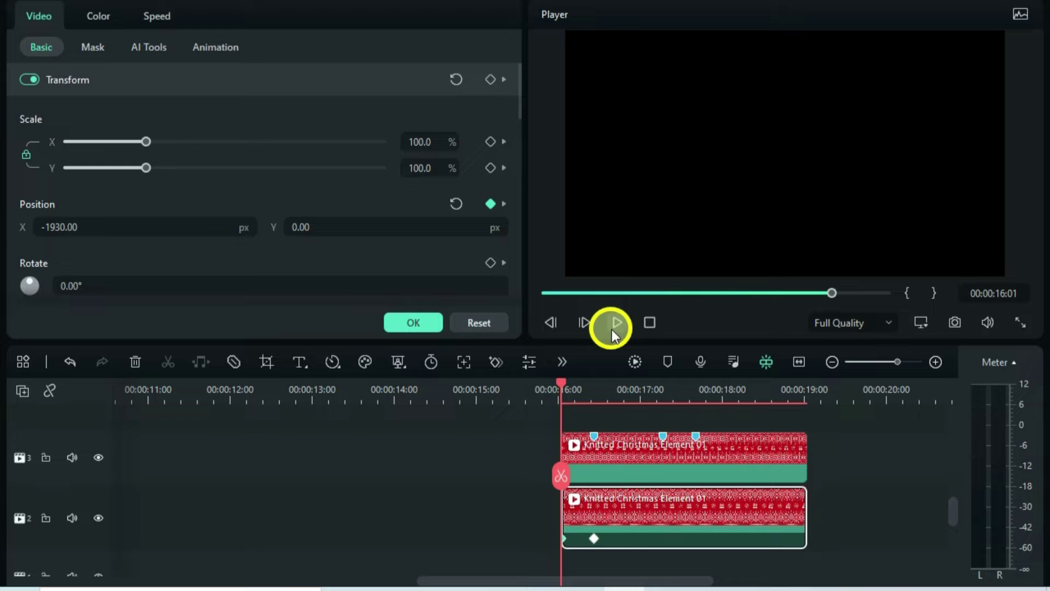
pyautogui.click(667, 438)
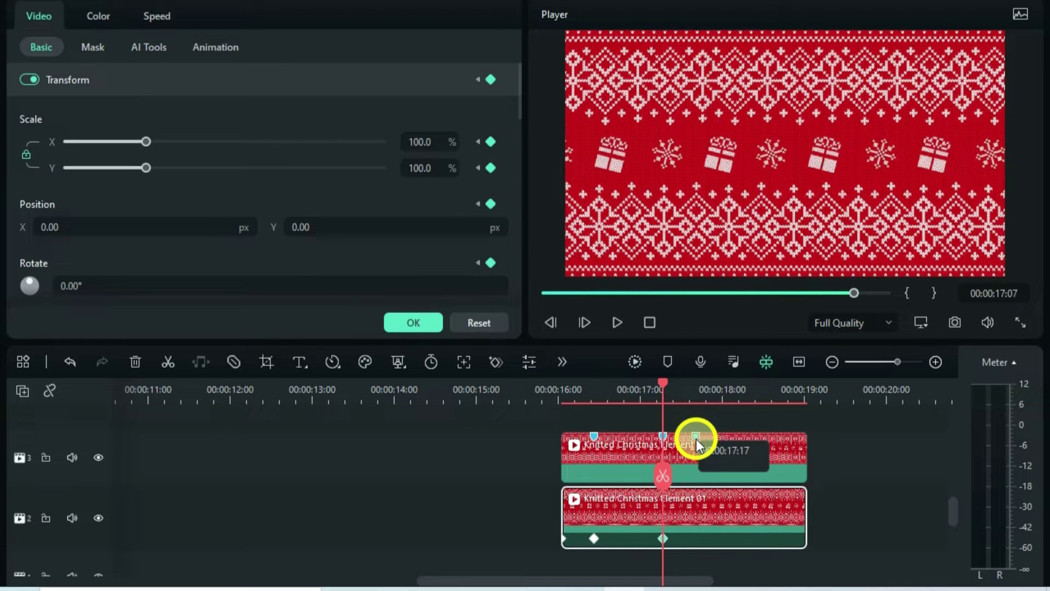
pyautogui.click(696, 436)
pyautogui.click(317, 224)
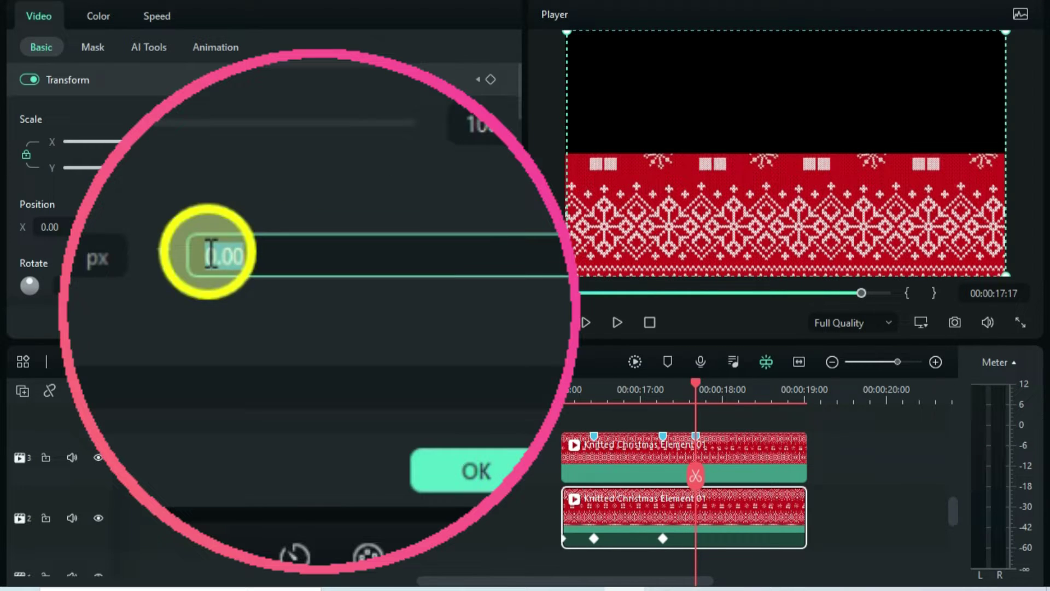
pyautogui.press('Return')
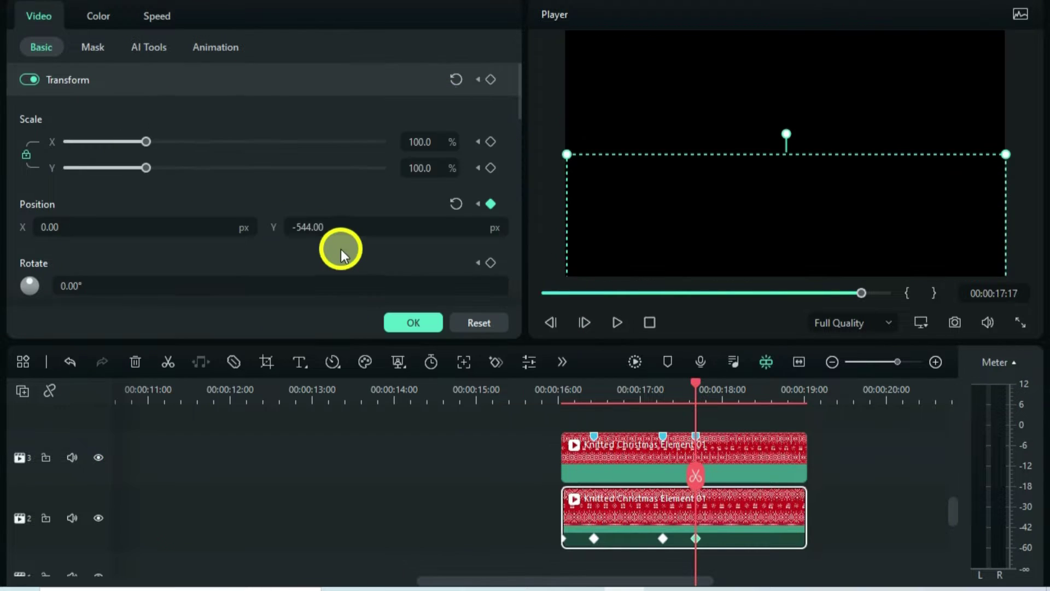
# - Trim both knitted clips to 17:17 and lay Sample Color Solid 02 beneath, cut to match
pyautogui.click(832, 408)
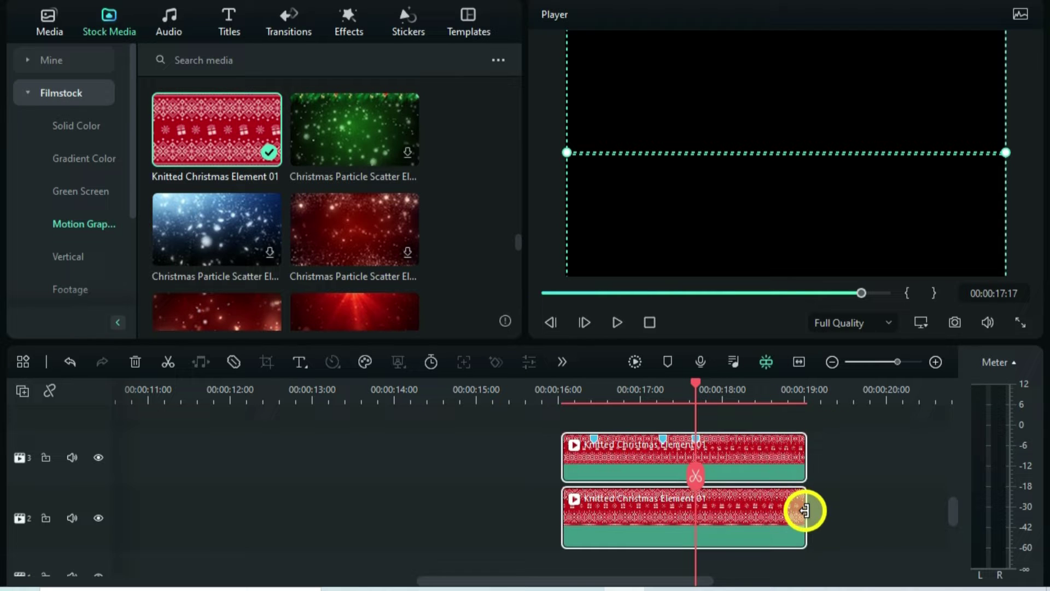
pyautogui.moveTo(803, 510); pyautogui.dragTo(694, 519)
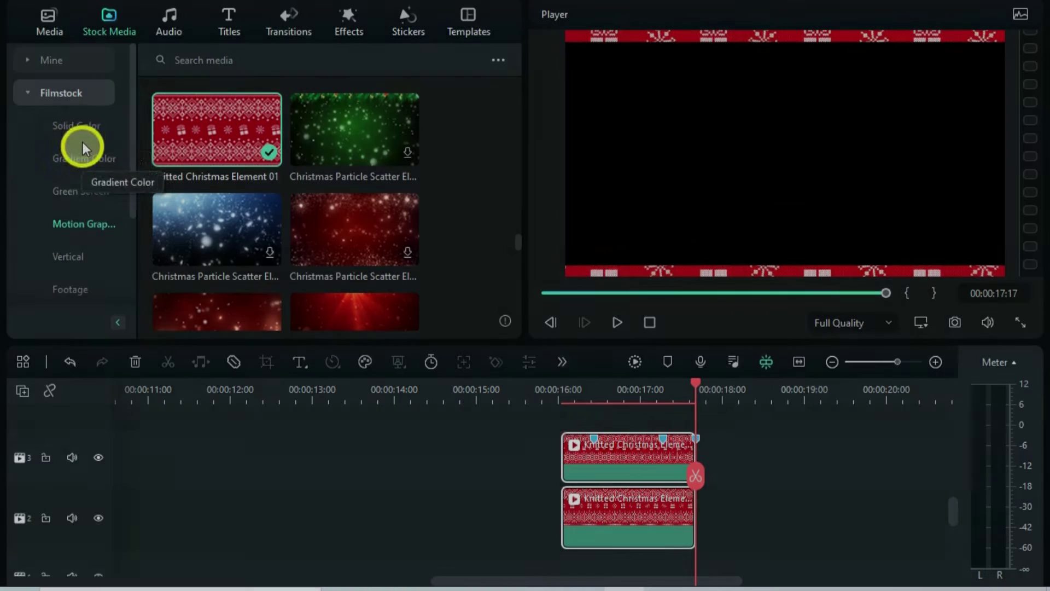
pyautogui.click(82, 132)
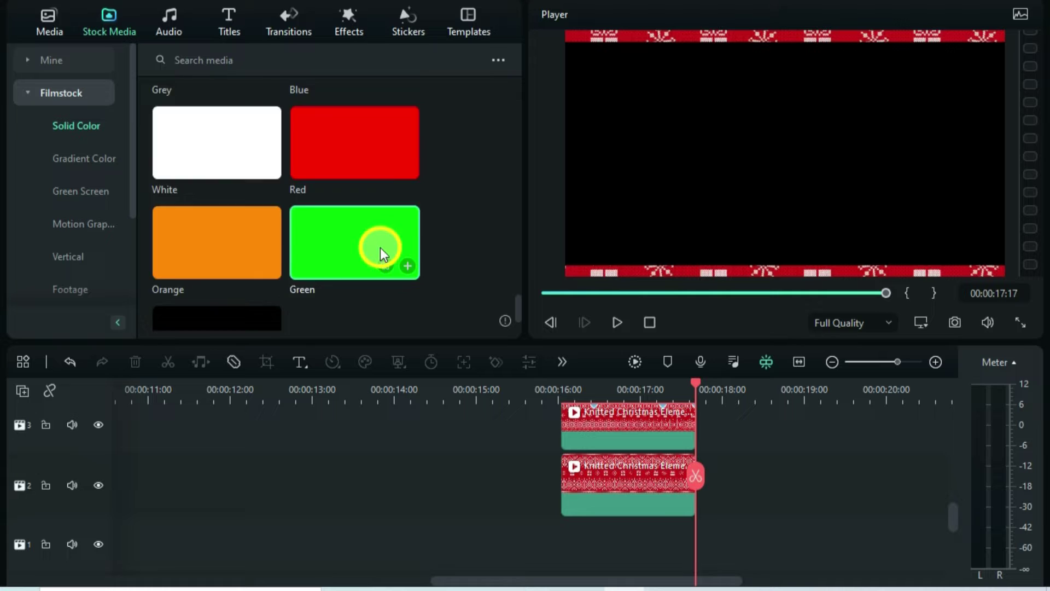
pyautogui.scroll(-15, 380, 250)
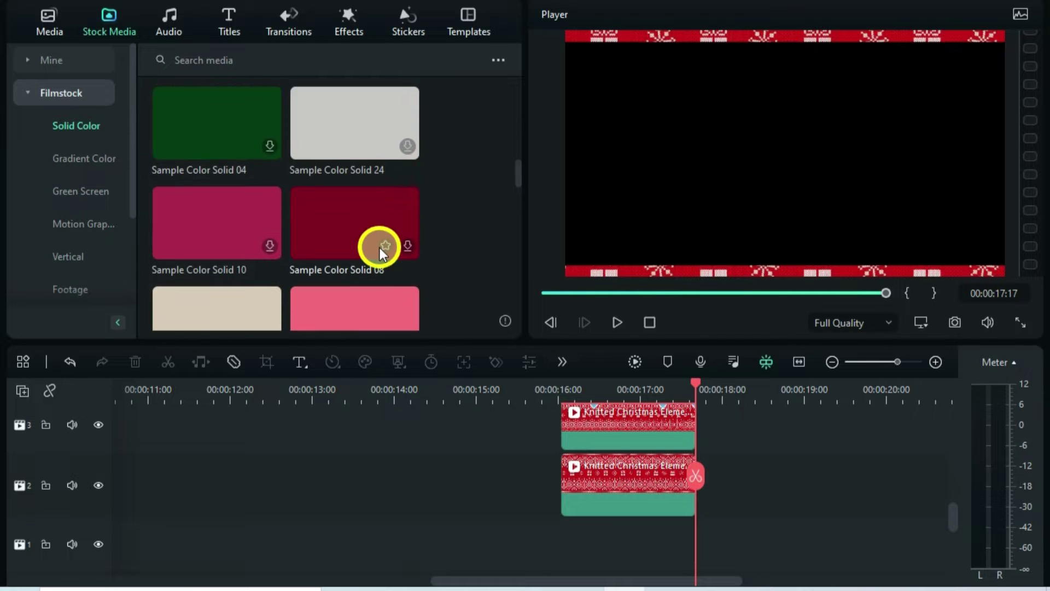
pyautogui.scroll(3, 379, 247)
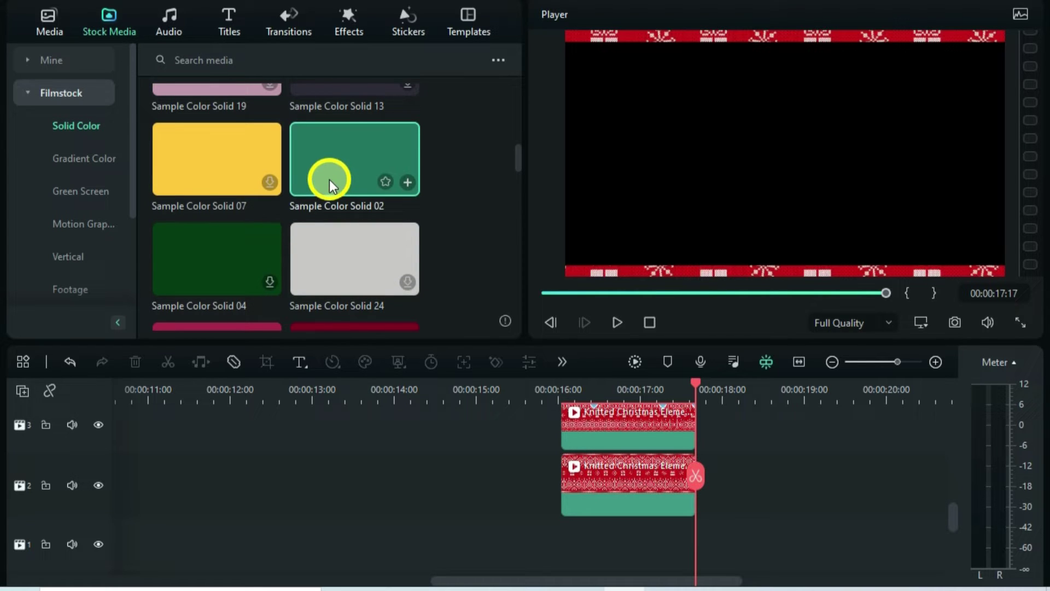
pyautogui.moveTo(329, 180); pyautogui.dragTo(564, 545)
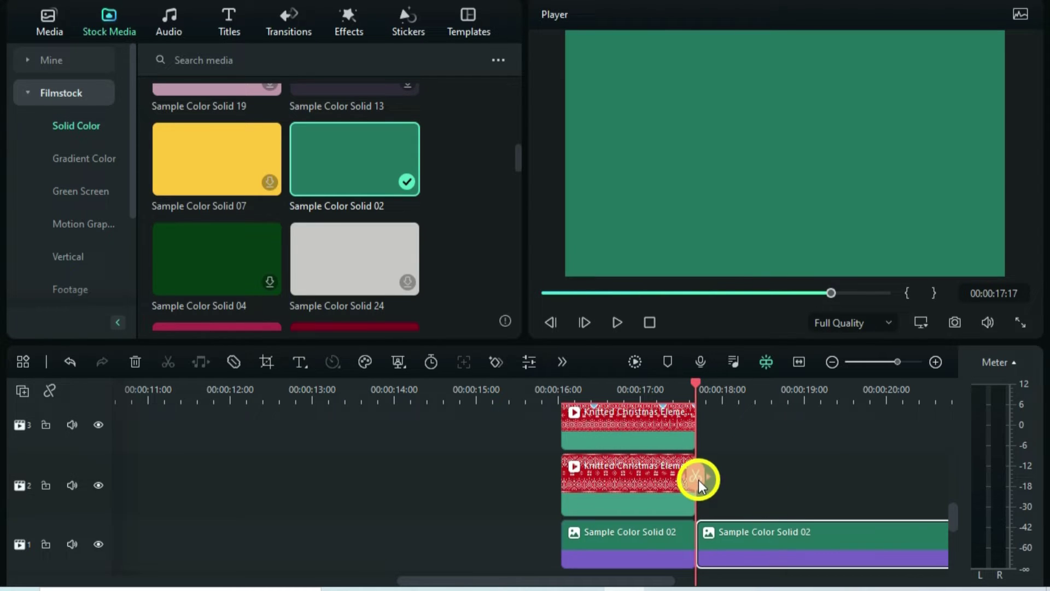
pyautogui.press('Delete')
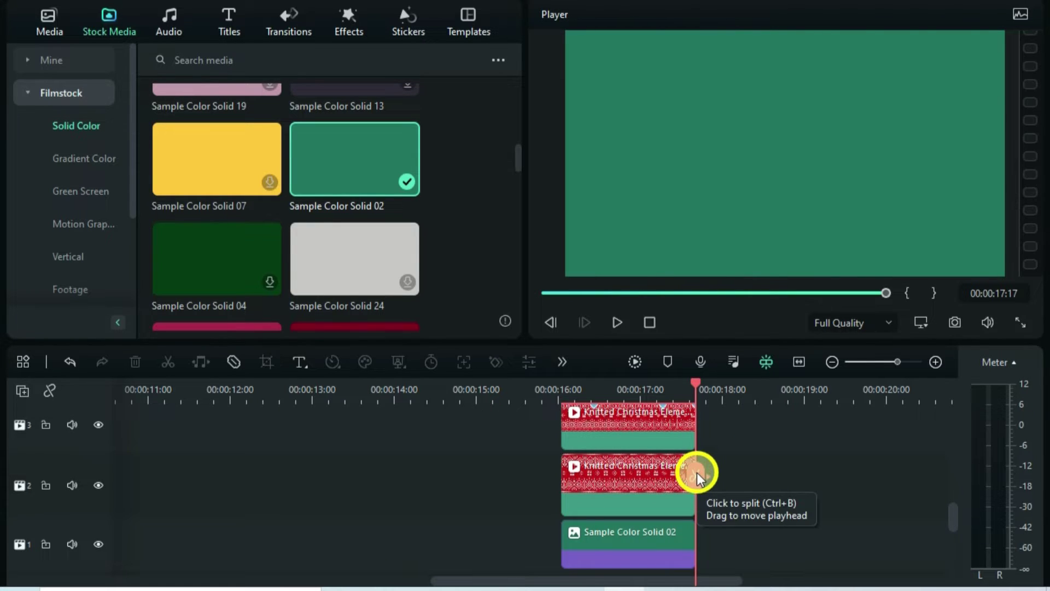
# - Select all three stacked clips and mark their range with X
pyautogui.scroll(1, 634, 565)
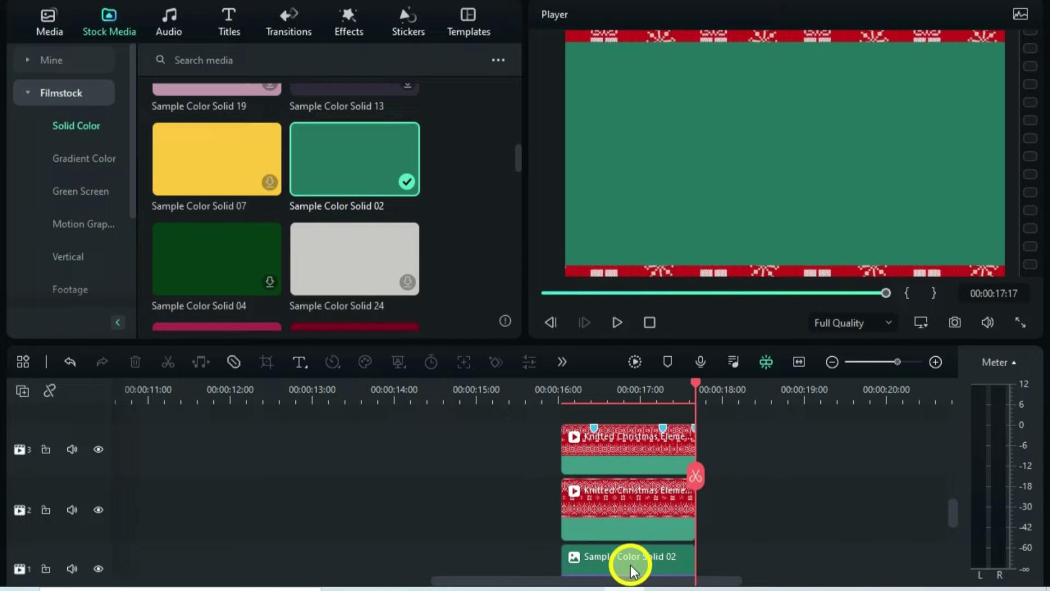
pyautogui.moveTo(604, 498); pyautogui.dragTo(664, 563)
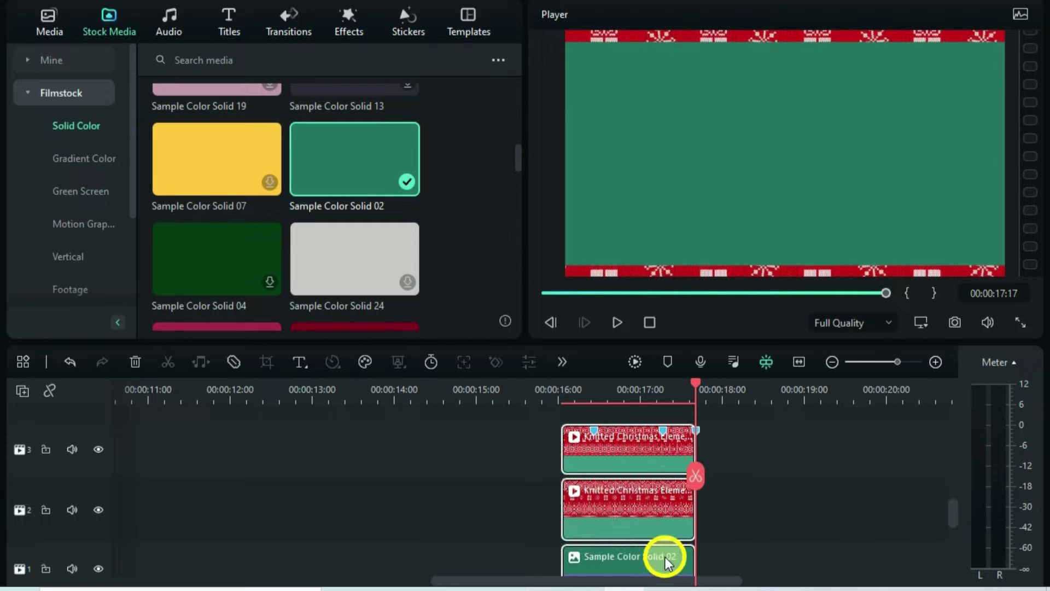
pyautogui.press('x')
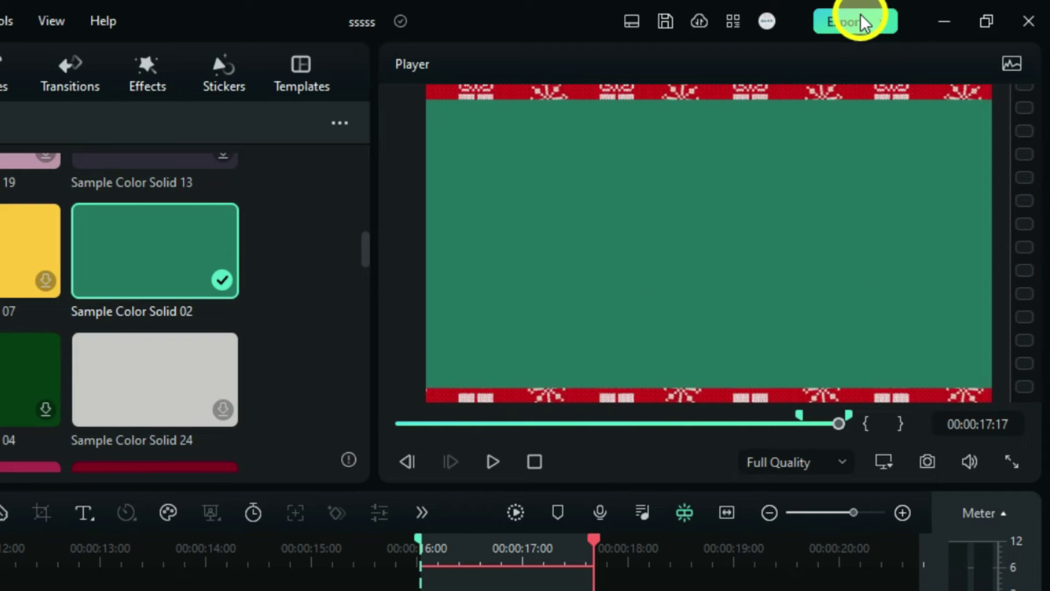
# - Export the marked range as 'cheistmas custom transition'
pyautogui.click(855, 23)
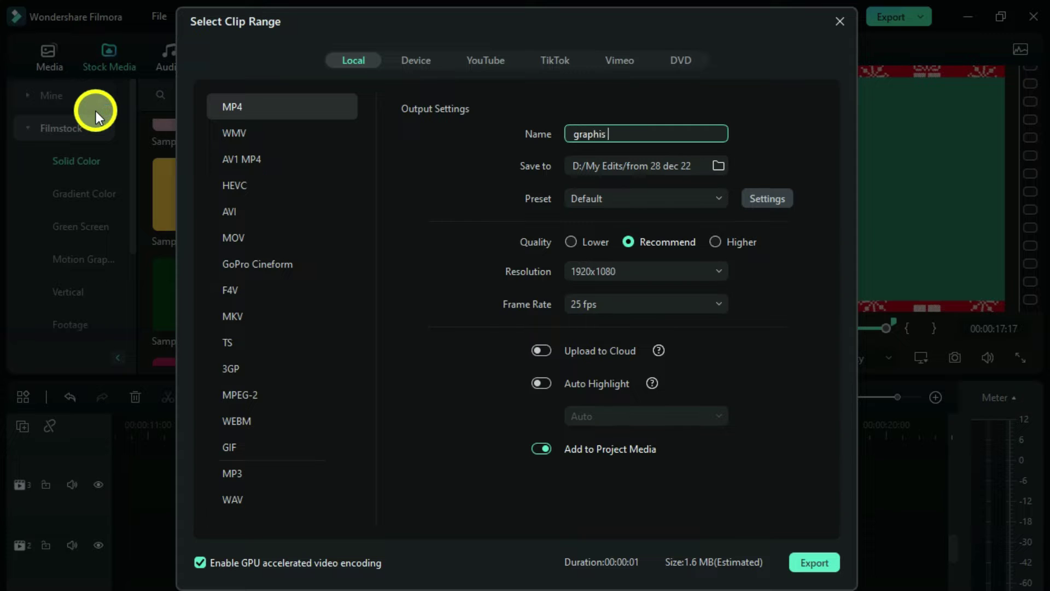
pyautogui.write('nsition')
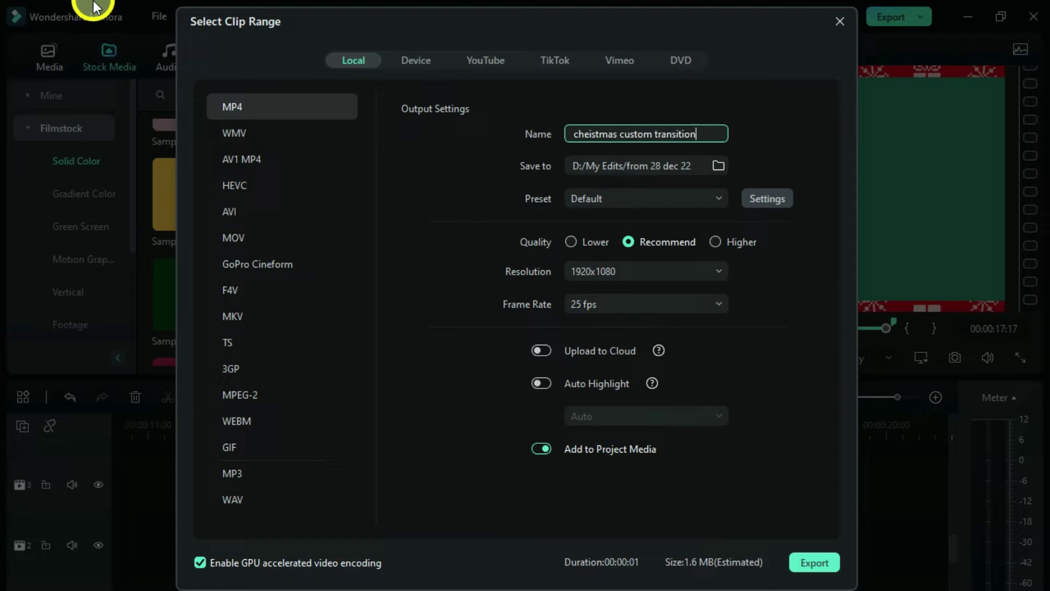
pyautogui.click(797, 557)
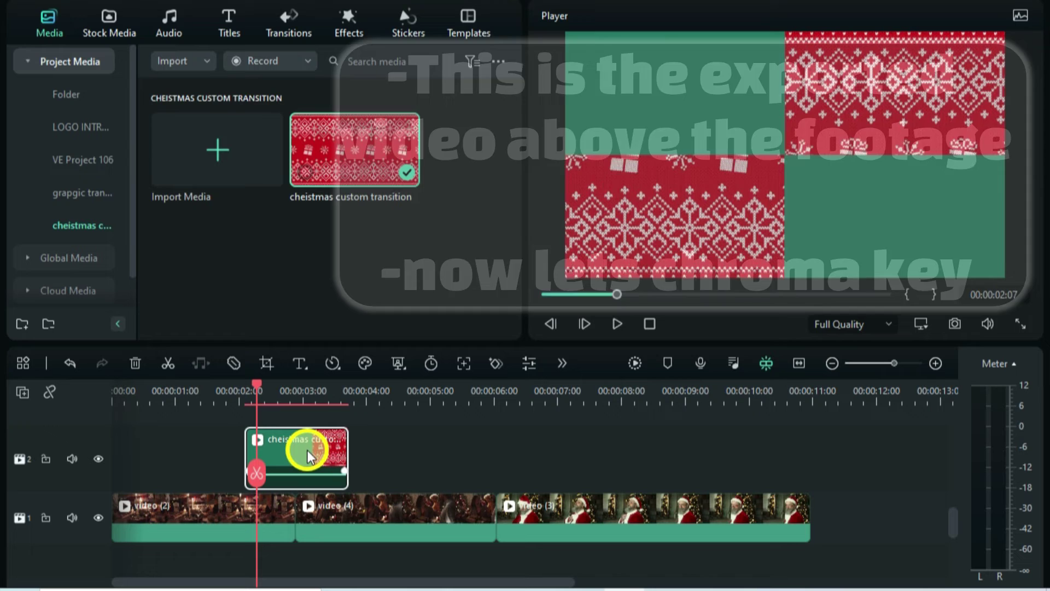
# - Chroma-key the transition clip's green, raising offset to about 83 and edge thickness to 3.7
pyautogui.doubleClick(307, 449)
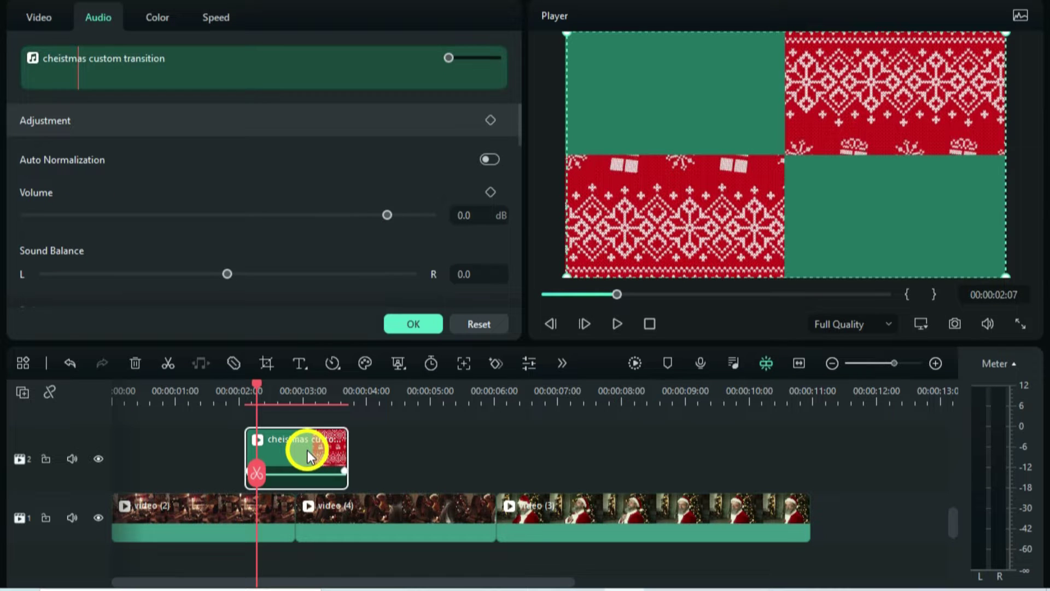
pyautogui.click(26, 22)
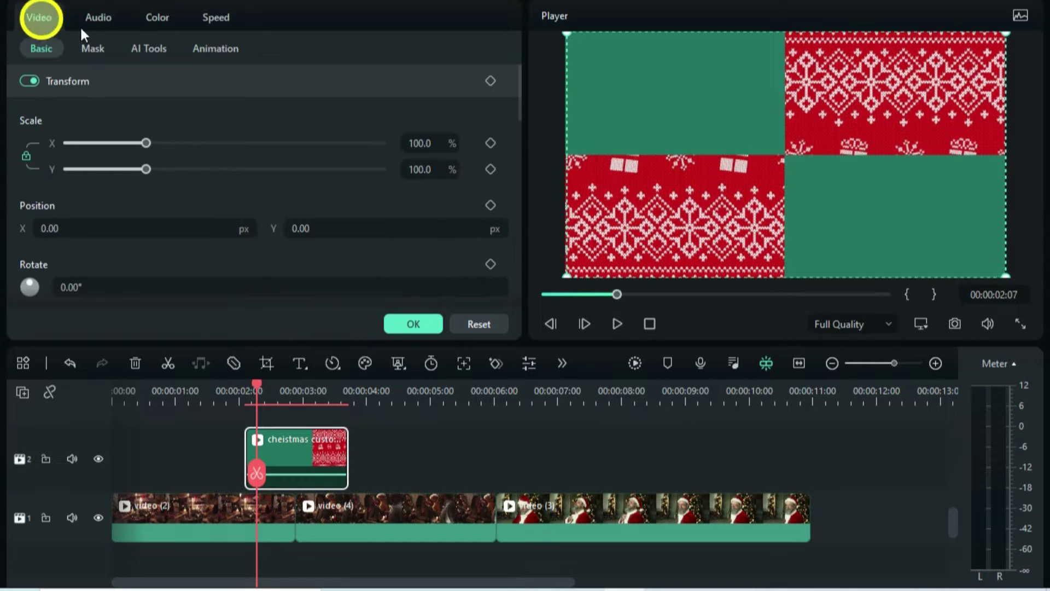
pyautogui.click(149, 50)
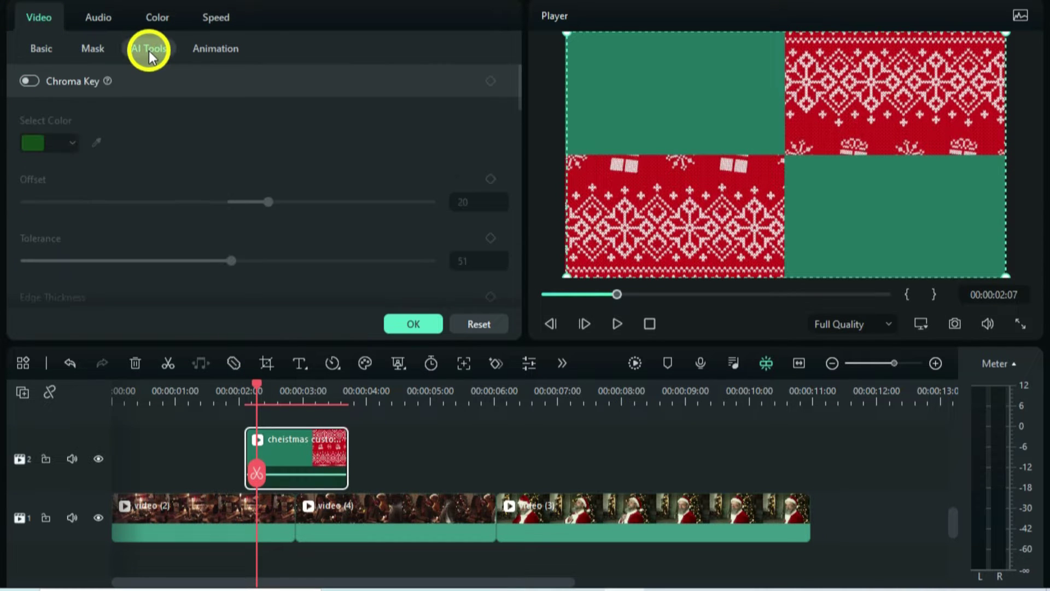
pyautogui.click(30, 82)
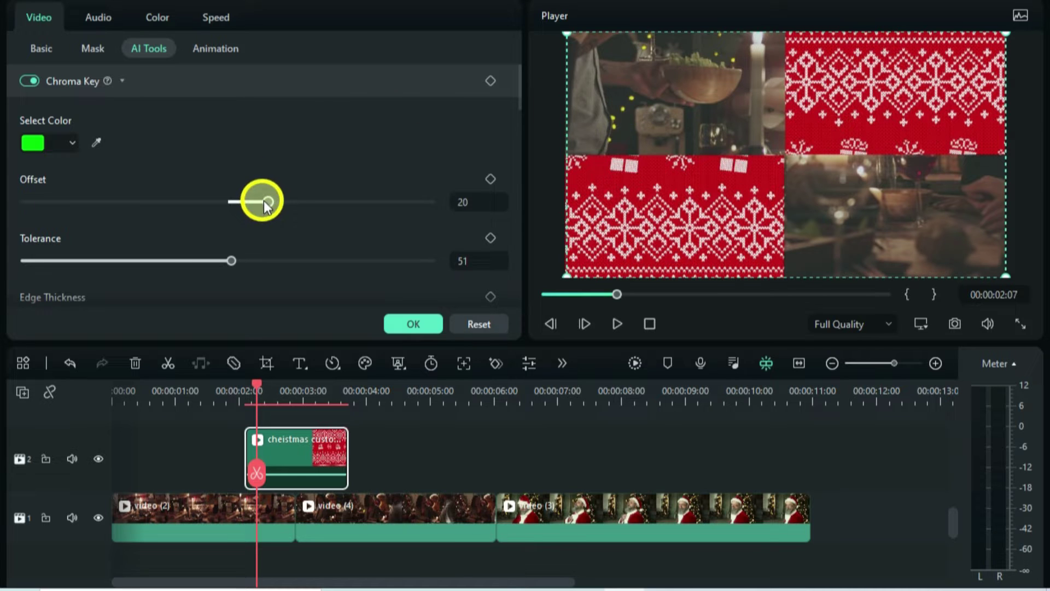
pyautogui.moveTo(264, 203); pyautogui.dragTo(379, 208)
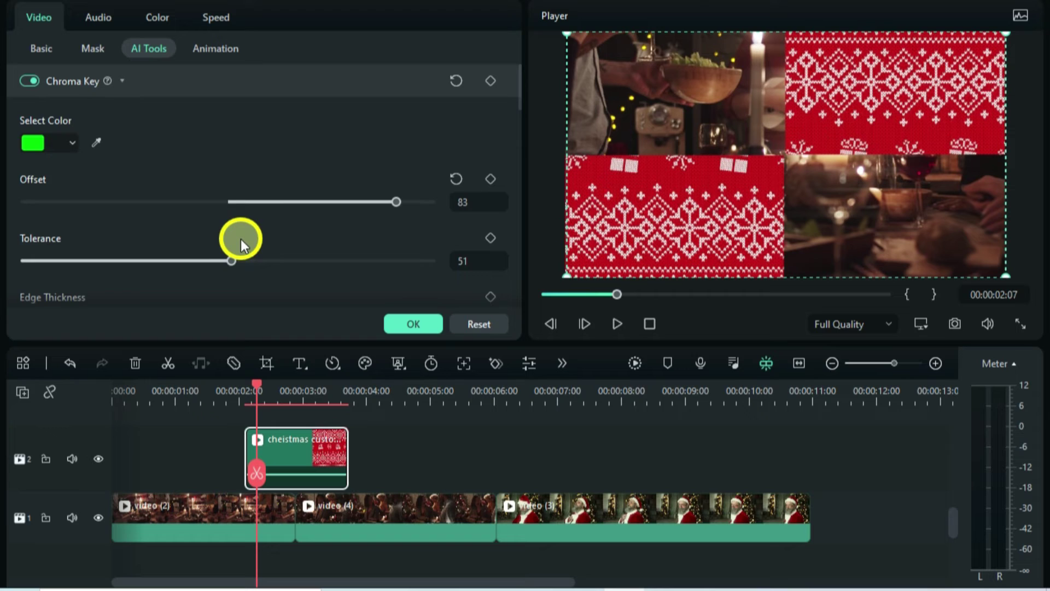
pyautogui.scroll(-1, 241, 238)
pyautogui.scroll(-1, 237, 239)
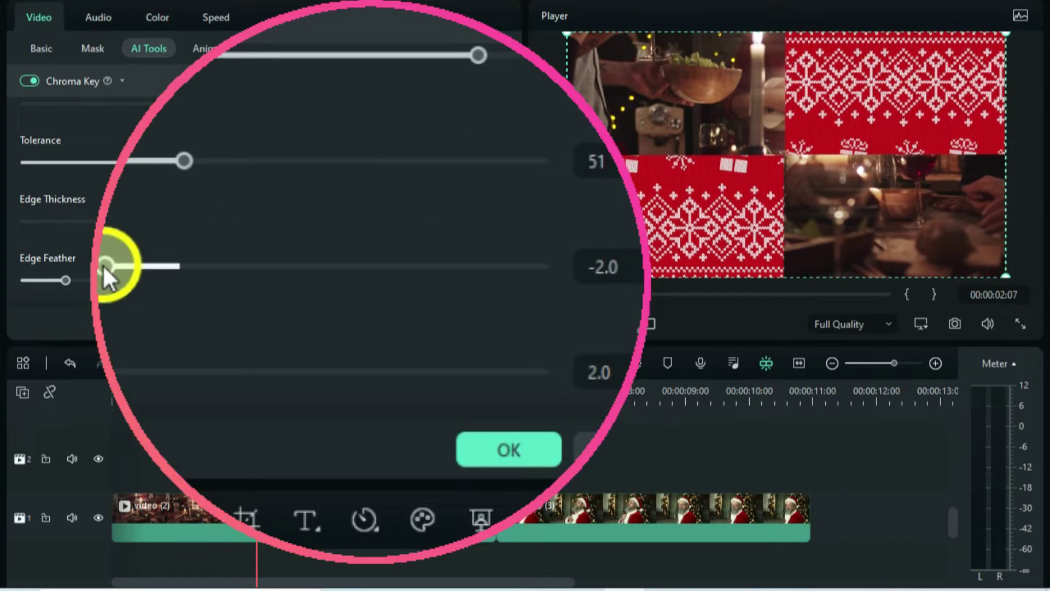
pyautogui.moveTo(194, 221); pyautogui.dragTo(331, 231)
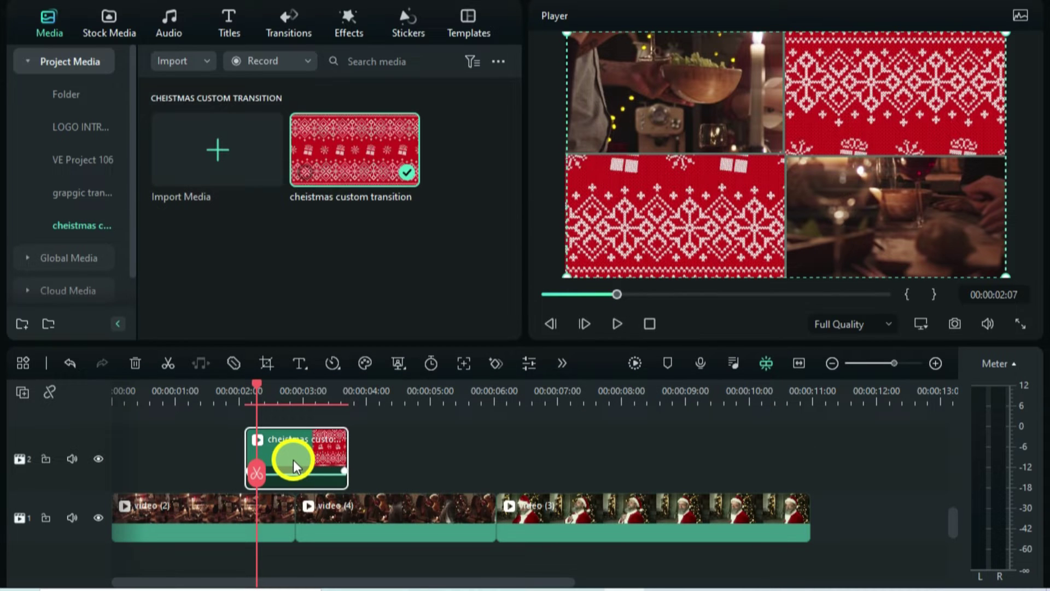
# - Give the transition clip a custom speed ramp peaking near 2x early, then easing to normal
pyautogui.doubleClick(293, 462)
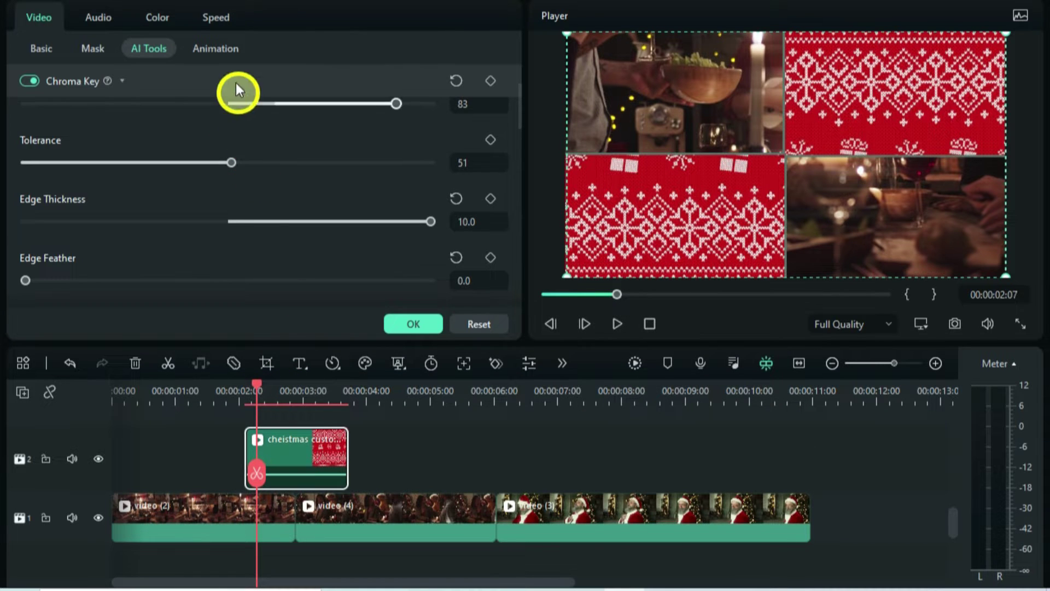
pyautogui.click(215, 19)
pyautogui.click(148, 50)
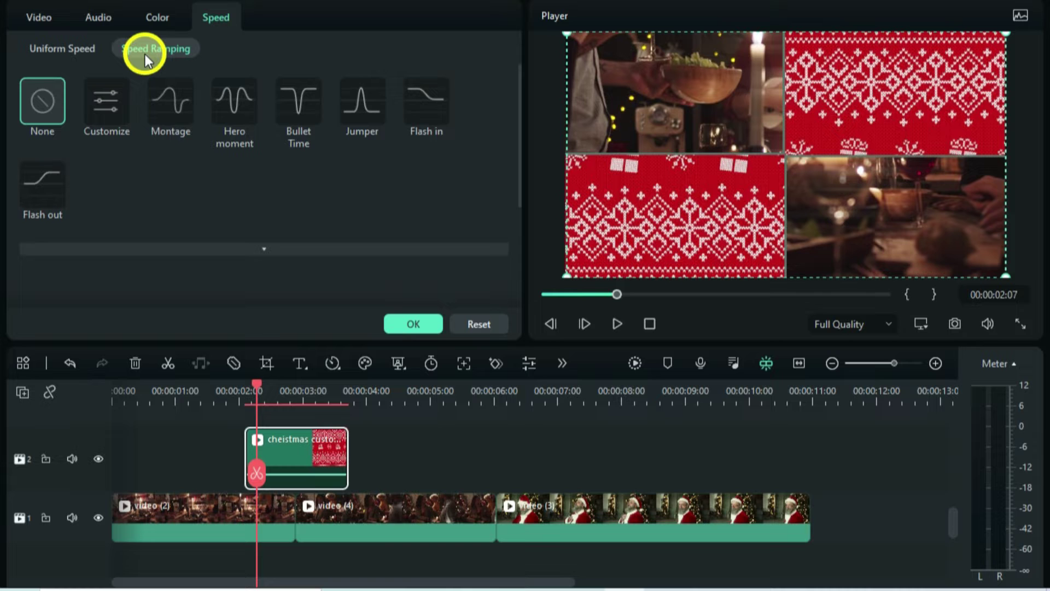
pyautogui.click(96, 110)
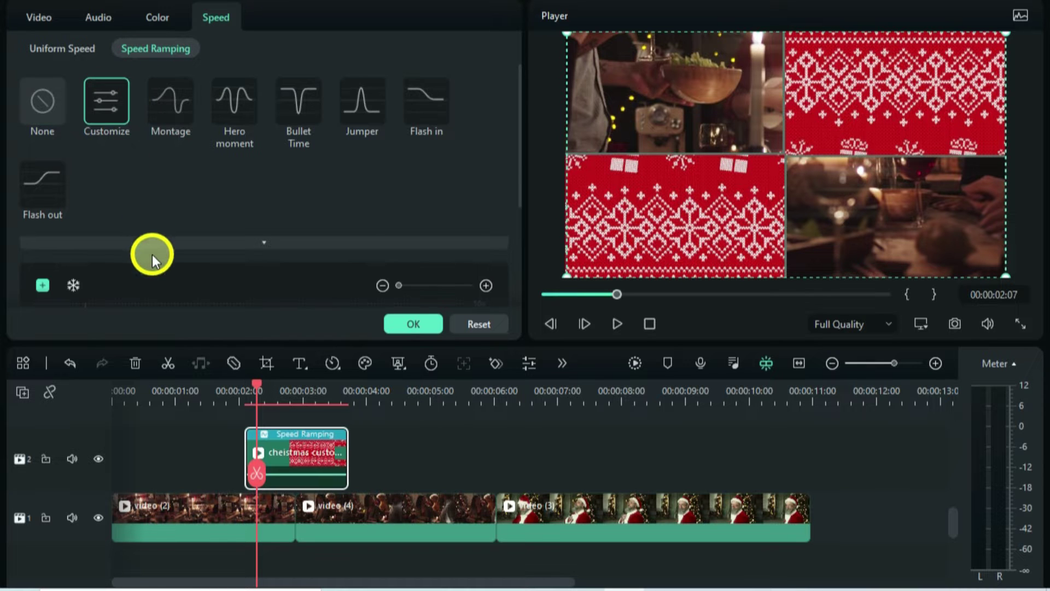
pyautogui.scroll(-2, 151, 254)
pyautogui.moveTo(33, 250); pyautogui.dragTo(34, 239)
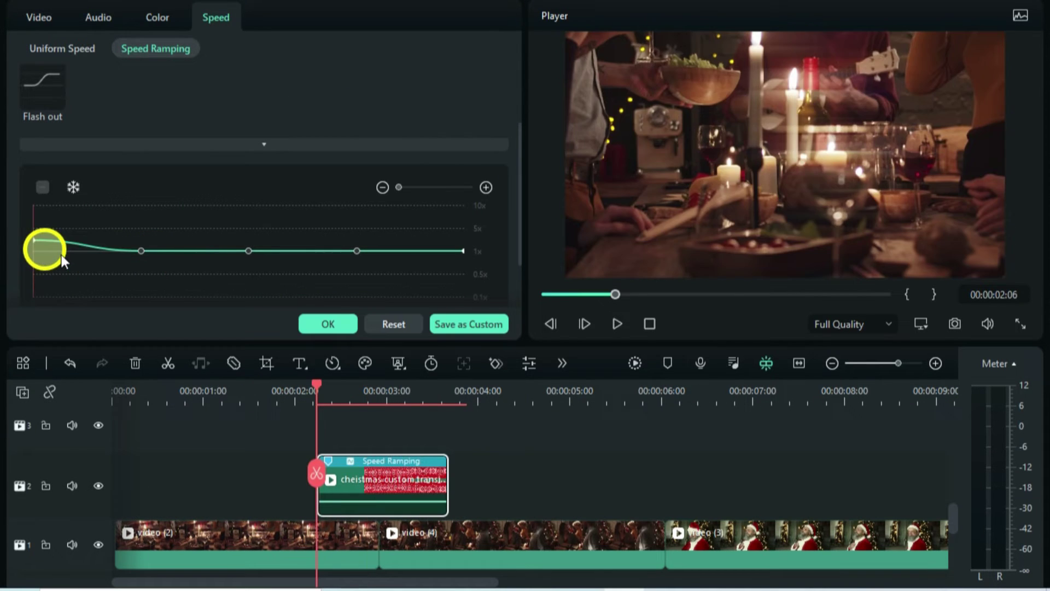
pyautogui.moveTo(137, 252); pyautogui.dragTo(162, 237)
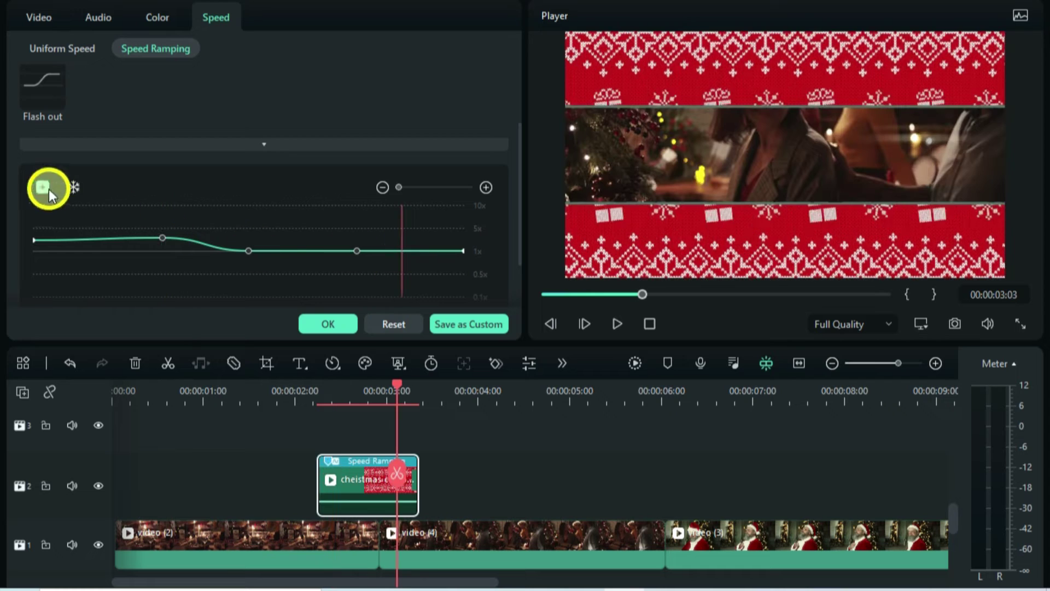
pyautogui.moveTo(409, 248); pyautogui.dragTo(410, 245)
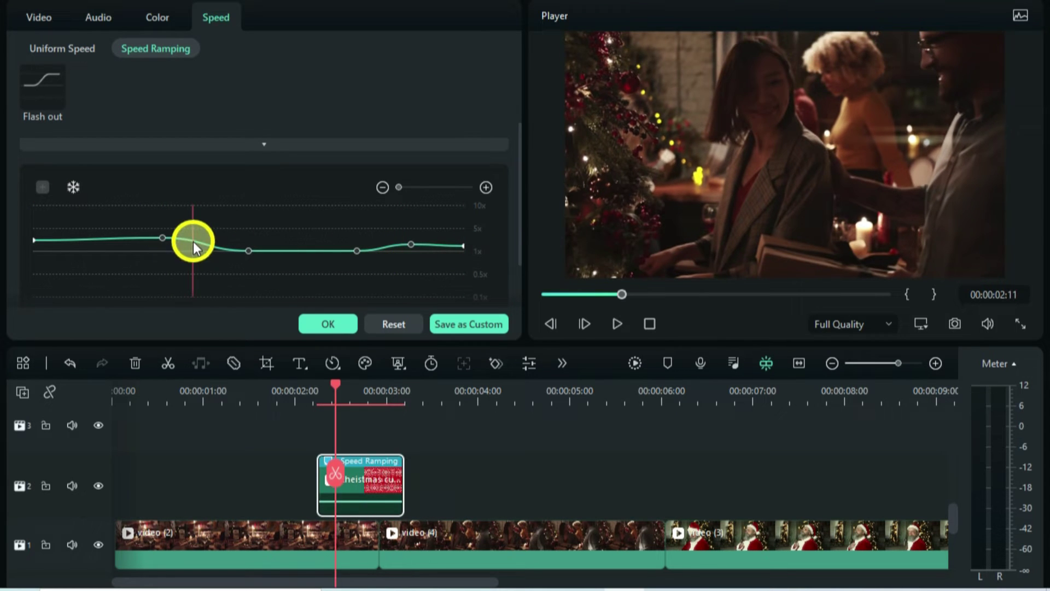
pyautogui.moveTo(195, 248); pyautogui.dragTo(85, 235)
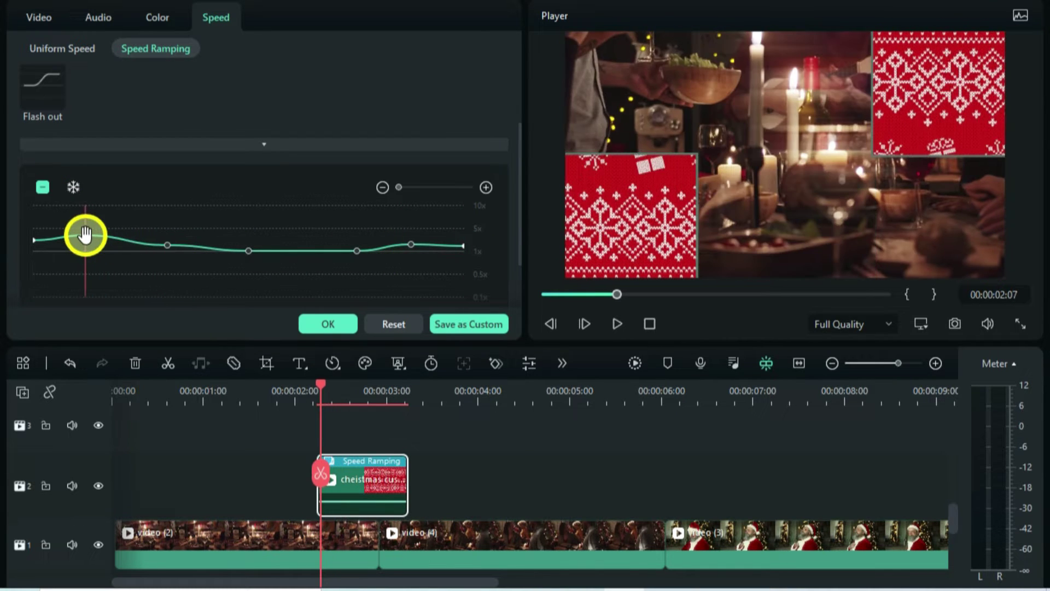
pyautogui.moveTo(207, 253); pyautogui.dragTo(164, 244)
pyautogui.moveTo(164, 244); pyautogui.dragTo(156, 249)
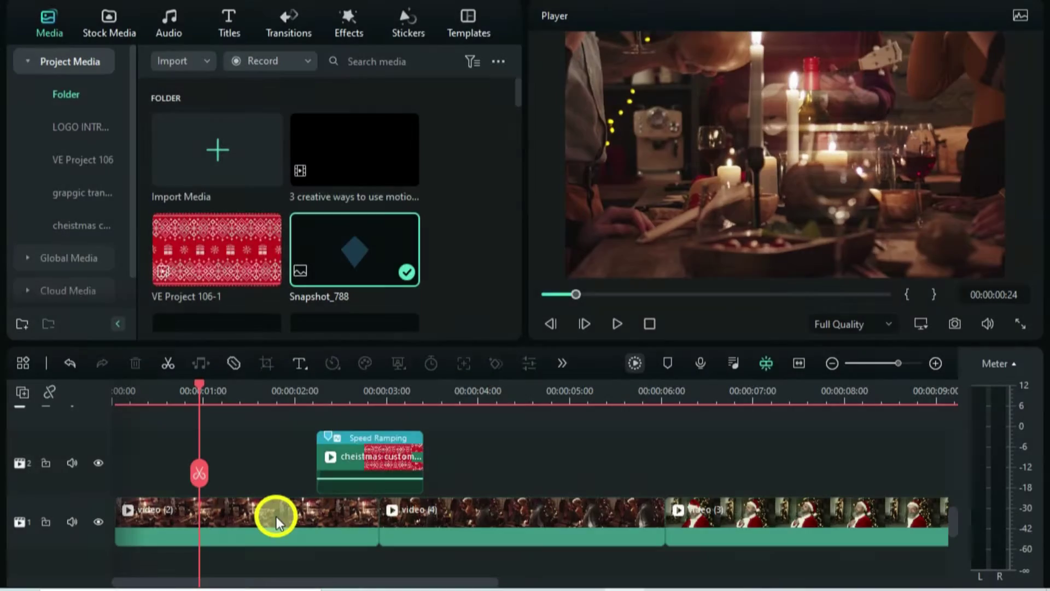
pyautogui.press('Return')
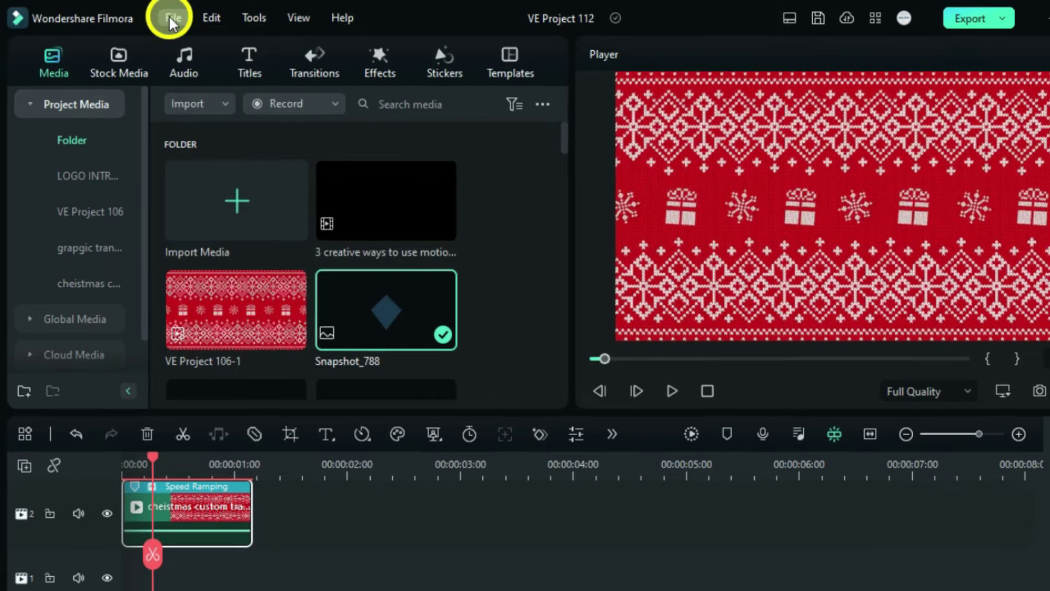
# - Save the speed-ramped Christmas transition project as the template 'VE Project 112'
pyautogui.click(172, 16)
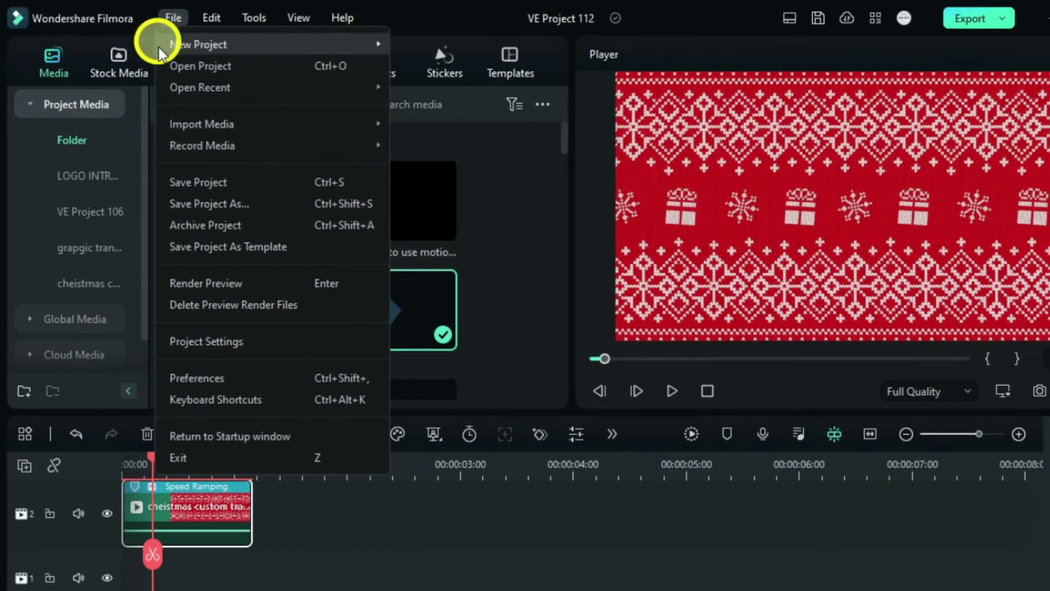
pyautogui.click(202, 247)
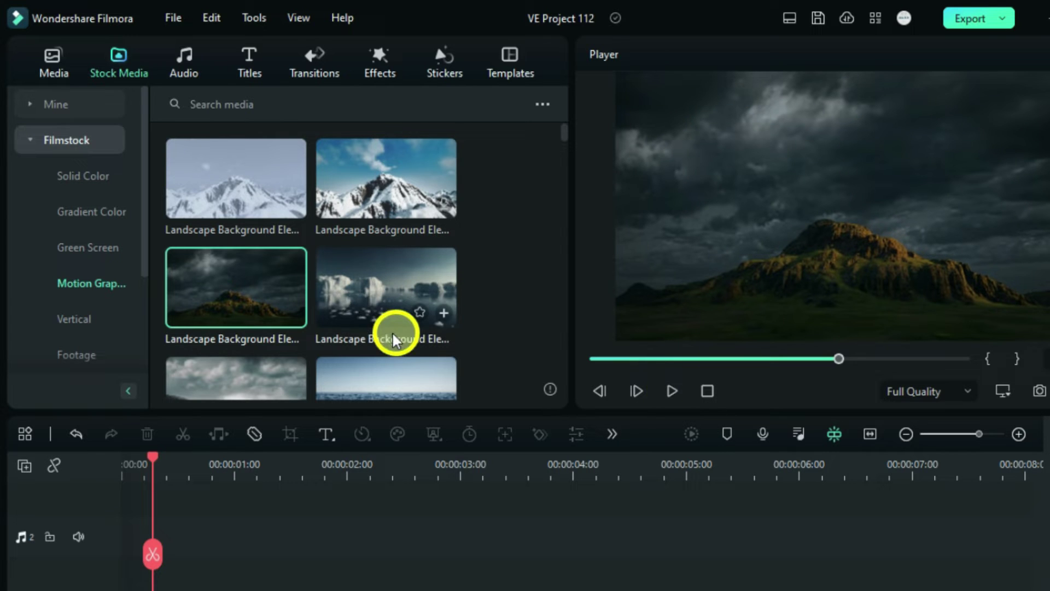
# - Scroll through the Motion Graphics stock list to find the Landscape Background clip
pyautogui.scroll(-5, 322, 290)
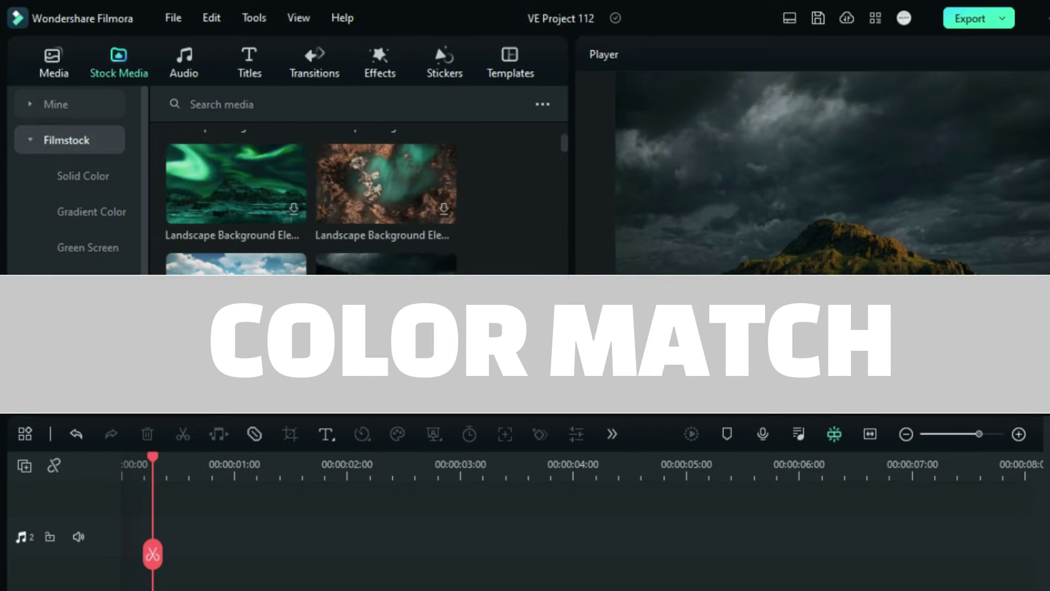
pyautogui.scroll(5, 358, 273)
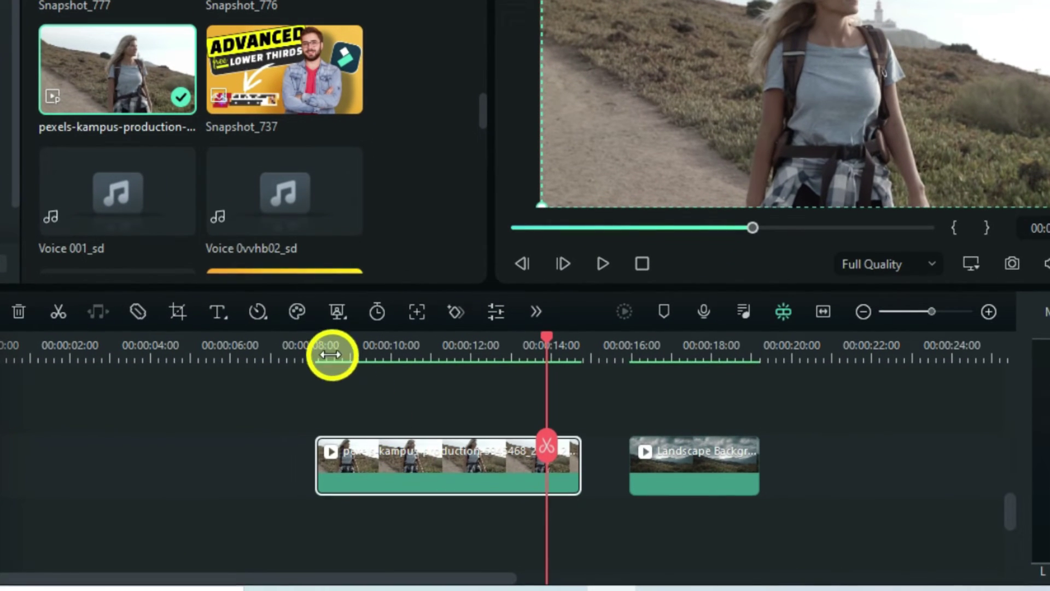
# - Colour-match the hiking footage to a reference frame from the cloudy landscape clip
pyautogui.click(297, 314)
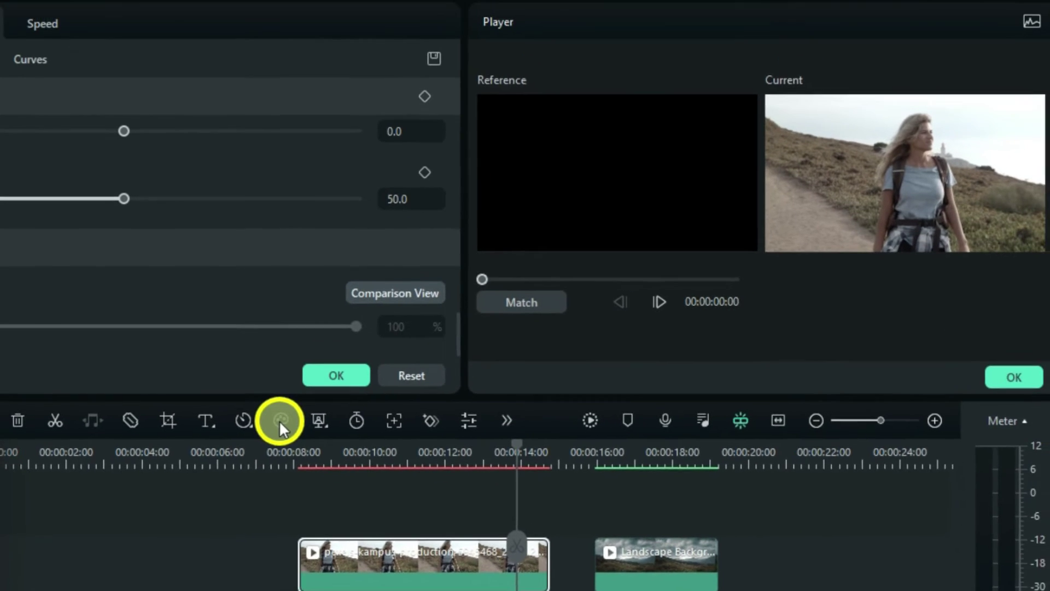
pyautogui.click(509, 184)
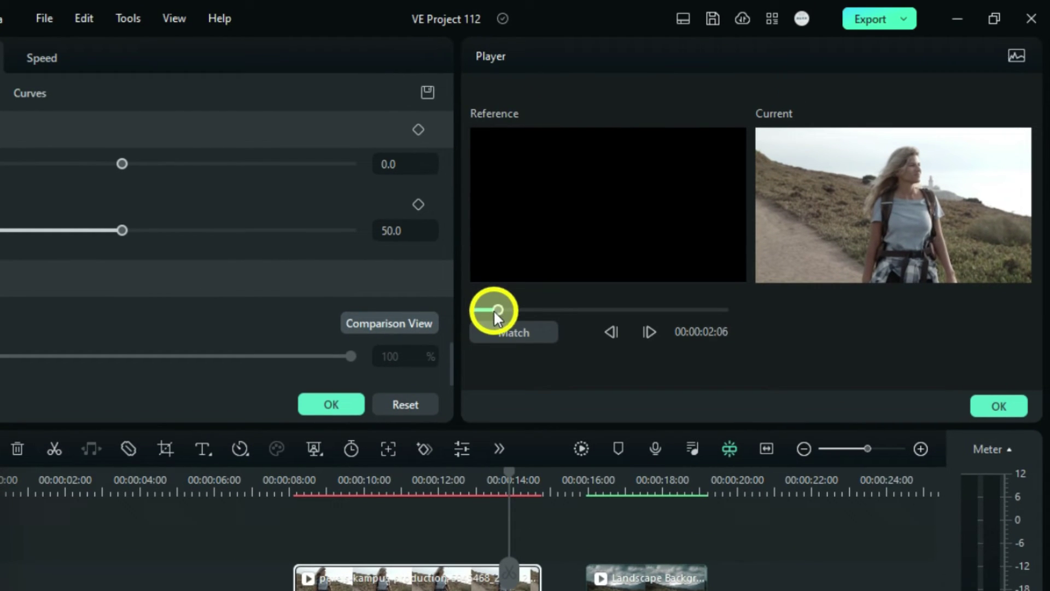
pyautogui.moveTo(550, 311); pyautogui.dragTo(639, 311)
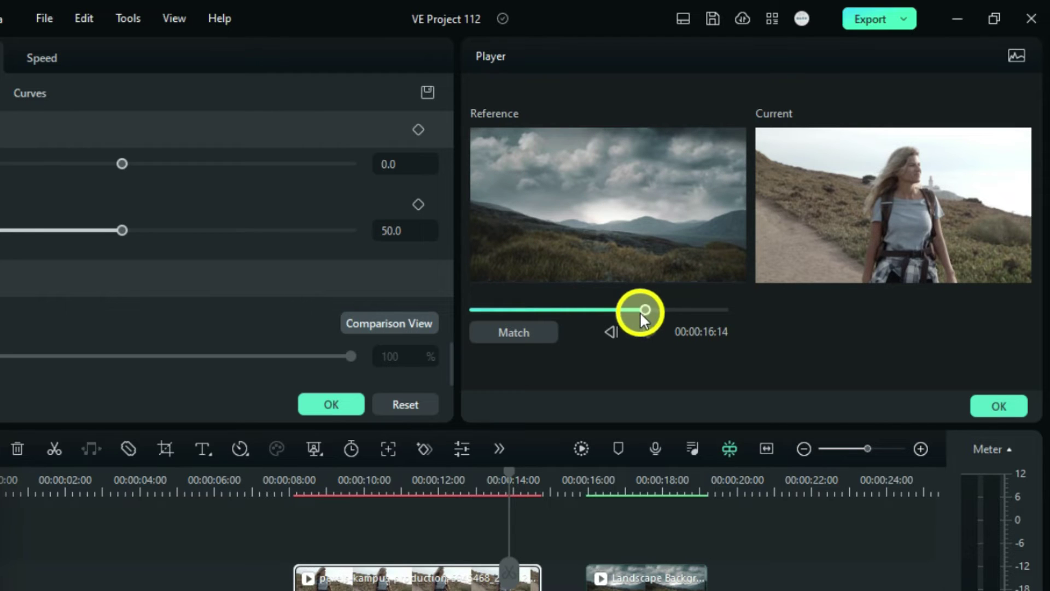
pyautogui.click(512, 333)
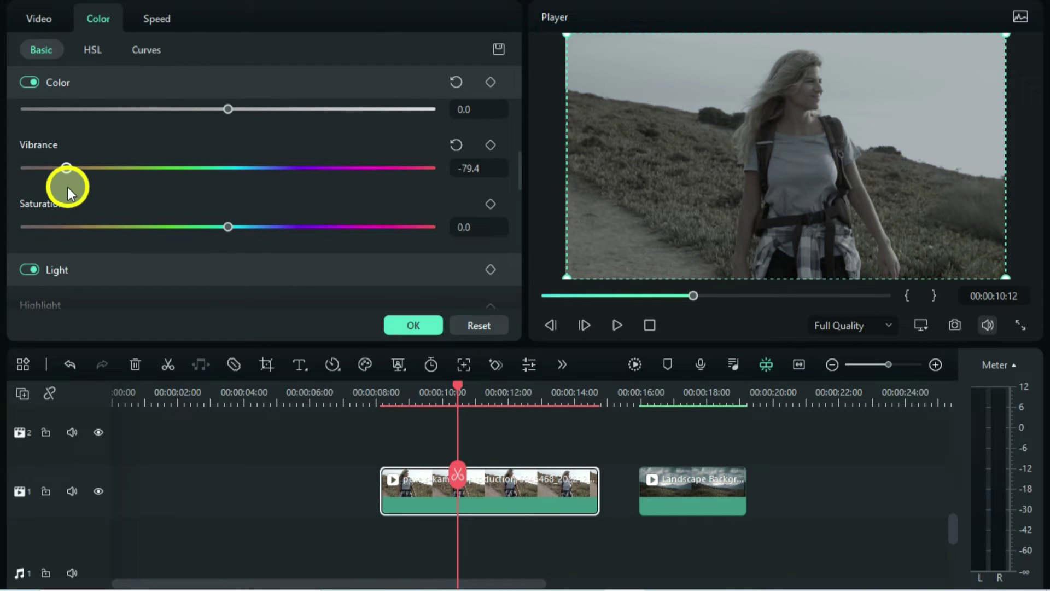
# - Lower vibrance, raise saturation, and set the hiking footage's brightness to 28.0
pyautogui.moveTo(241, 234); pyautogui.dragTo(352, 225)
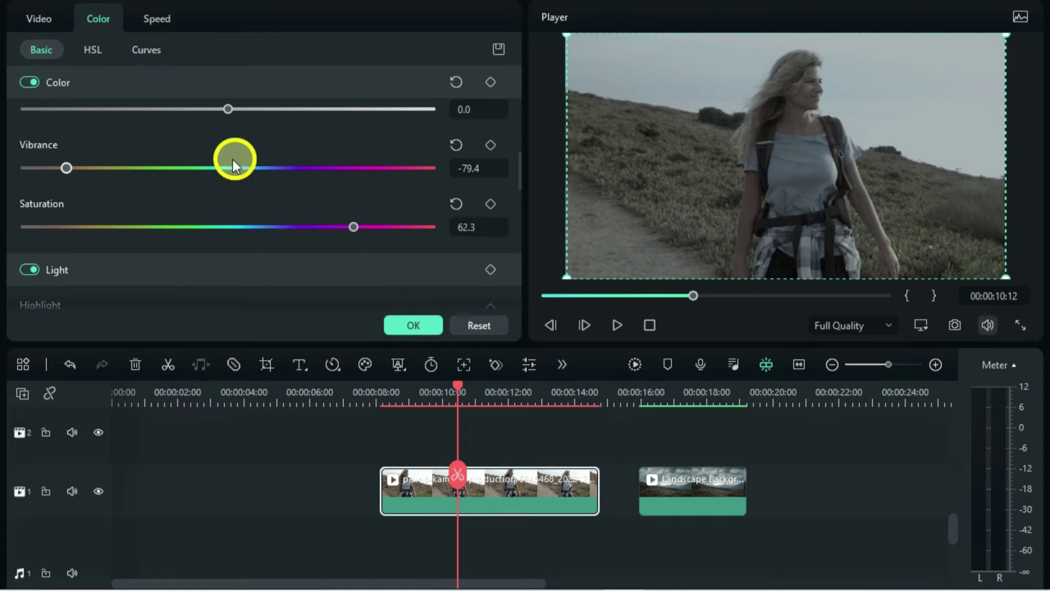
pyautogui.scroll(2, 221, 139)
pyautogui.moveTo(257, 147); pyautogui.dragTo(285, 150)
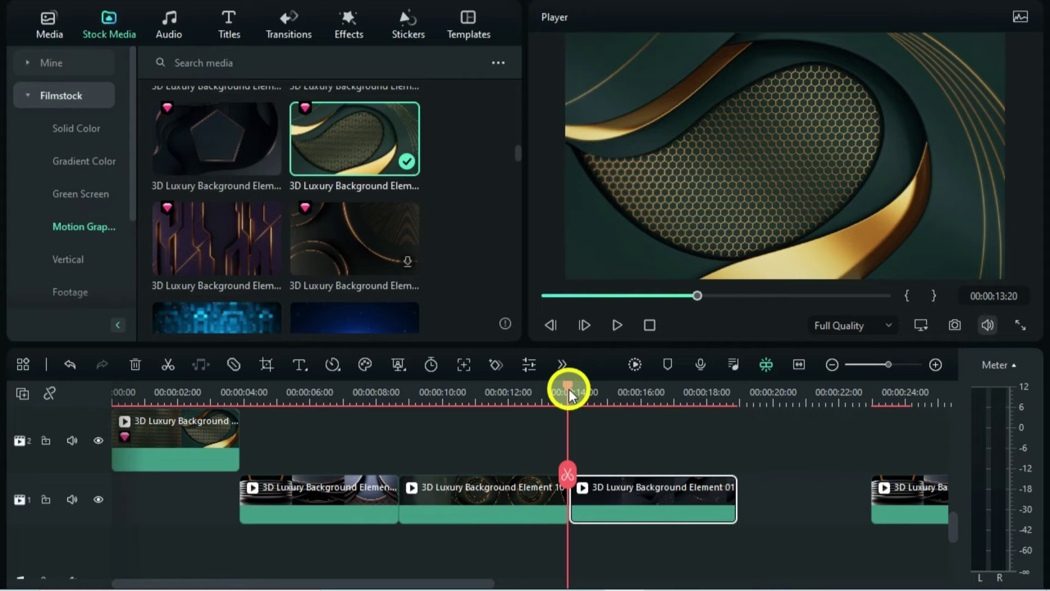
# - Preview the 3D Luxury Background clips in full-screen playback
pyautogui.moveTo(569, 390); pyautogui.dragTo(553, 393)
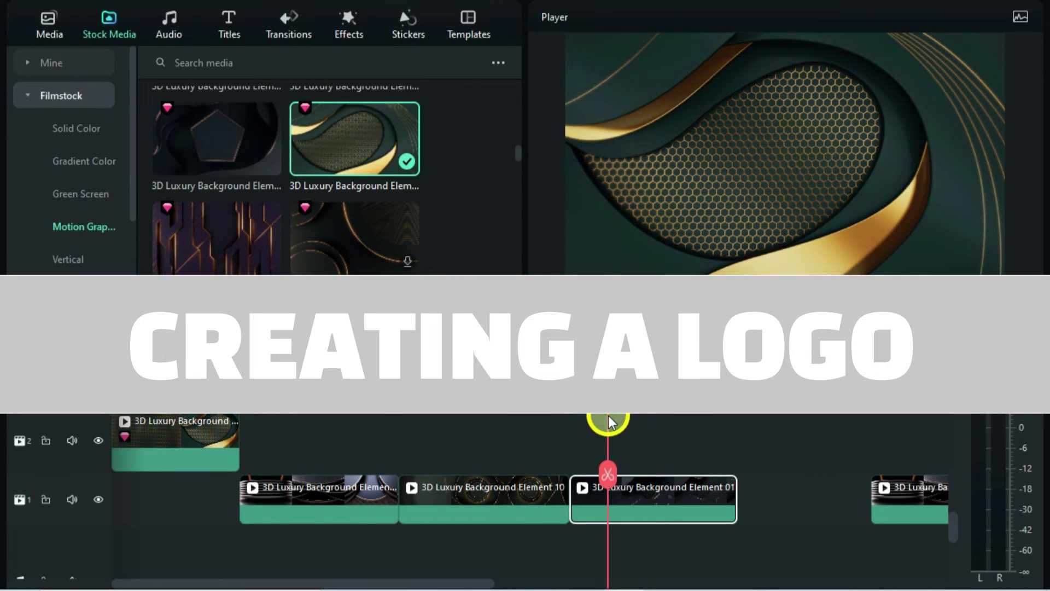
pyautogui.moveTo(609, 417); pyautogui.dragTo(618, 418)
pyautogui.click(88, 571)
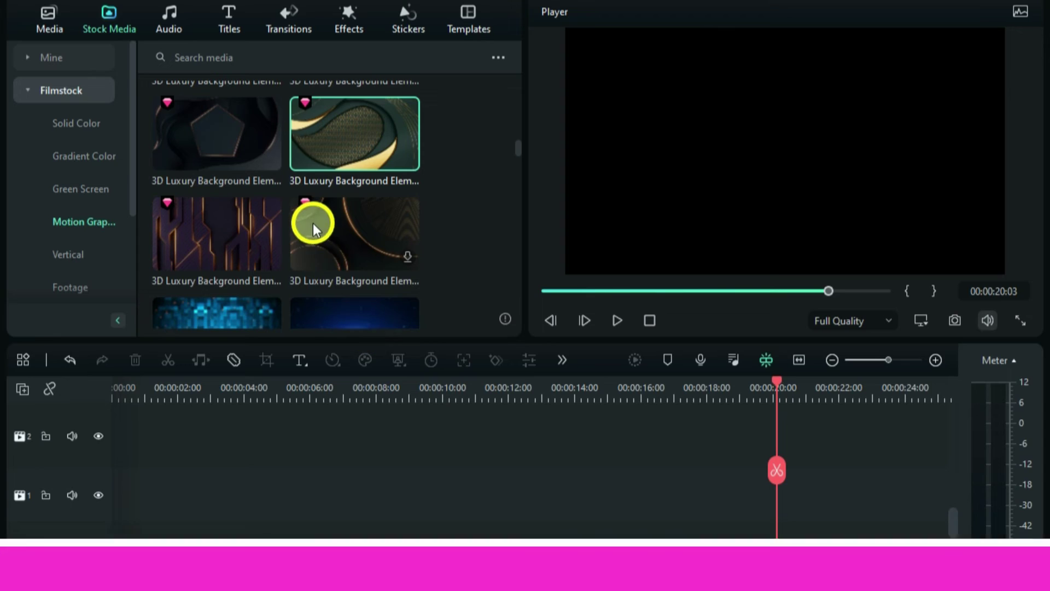
# - Scroll Motion Graphics to the 3D Luxury Background items
pyautogui.scroll(3, 313, 223)
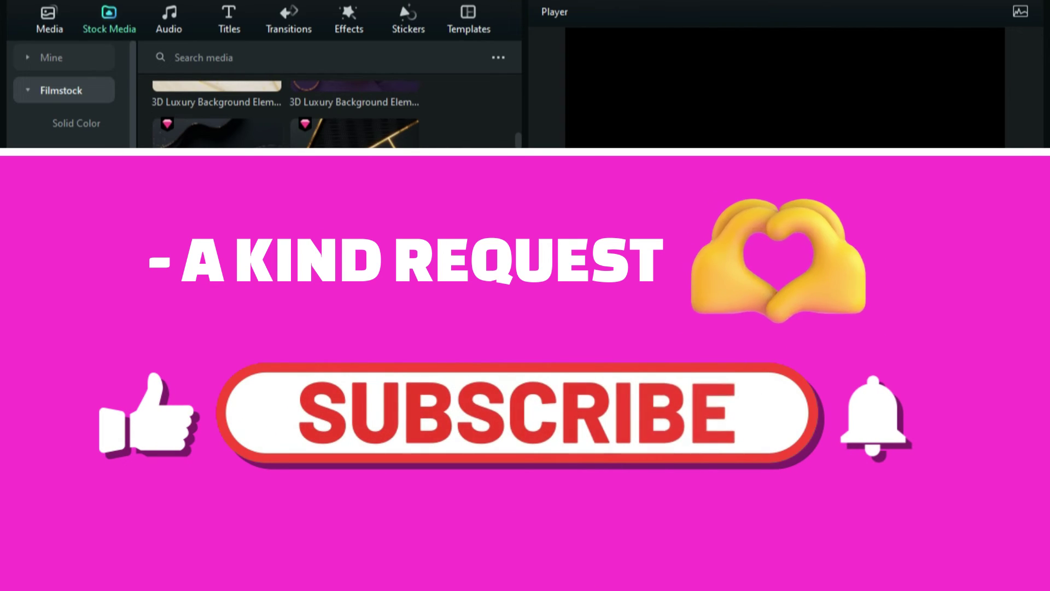
pyautogui.scroll(2, 284, 109)
pyautogui.scroll(-2, 328, 109)
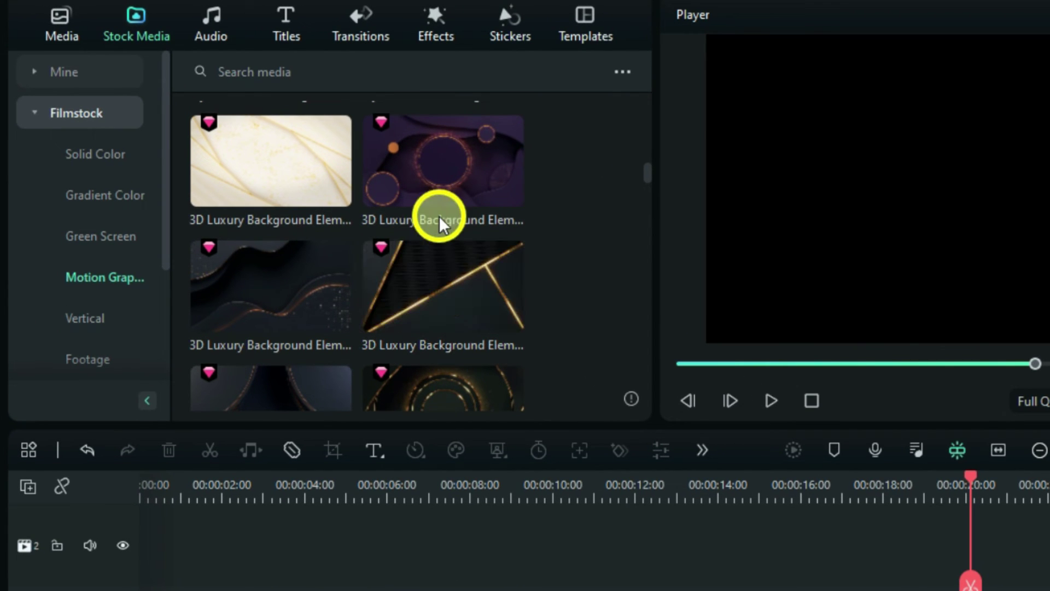
# - Place the purple 3D Luxury Background Element 06 on track 1 and play it from 10:00
pyautogui.moveTo(433, 183); pyautogui.dragTo(485, 590)
pyautogui.moveTo(388, 510); pyautogui.dragTo(382, 500)
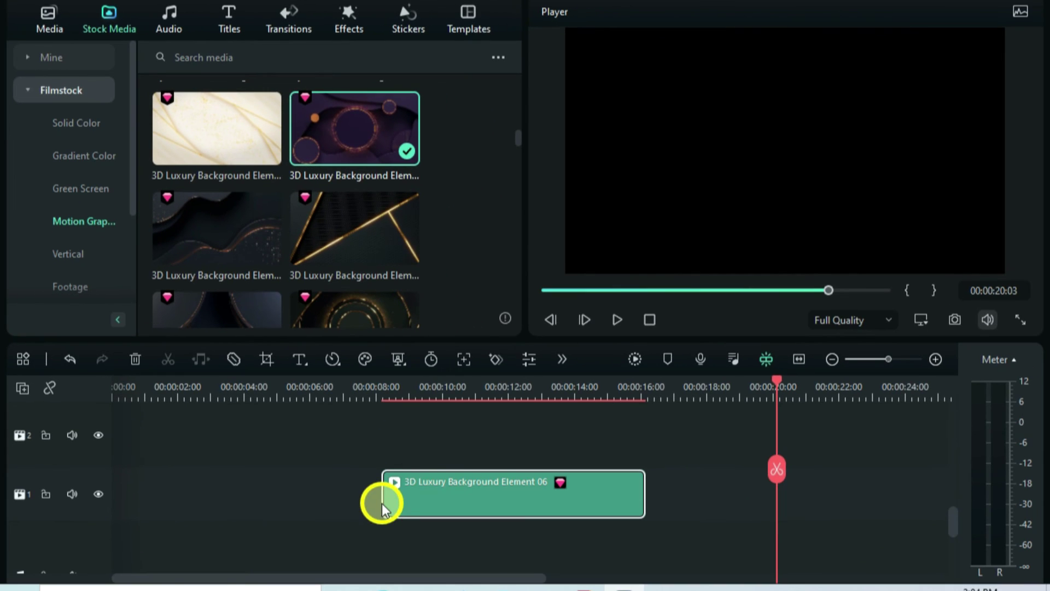
pyautogui.press('space')
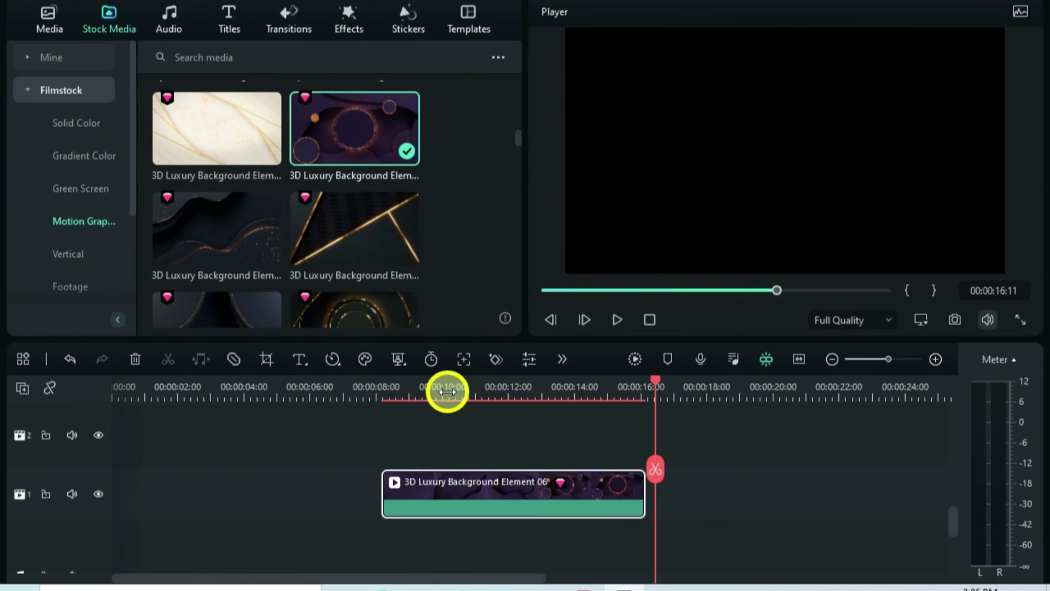
pyautogui.click(448, 391)
pyautogui.press('space')
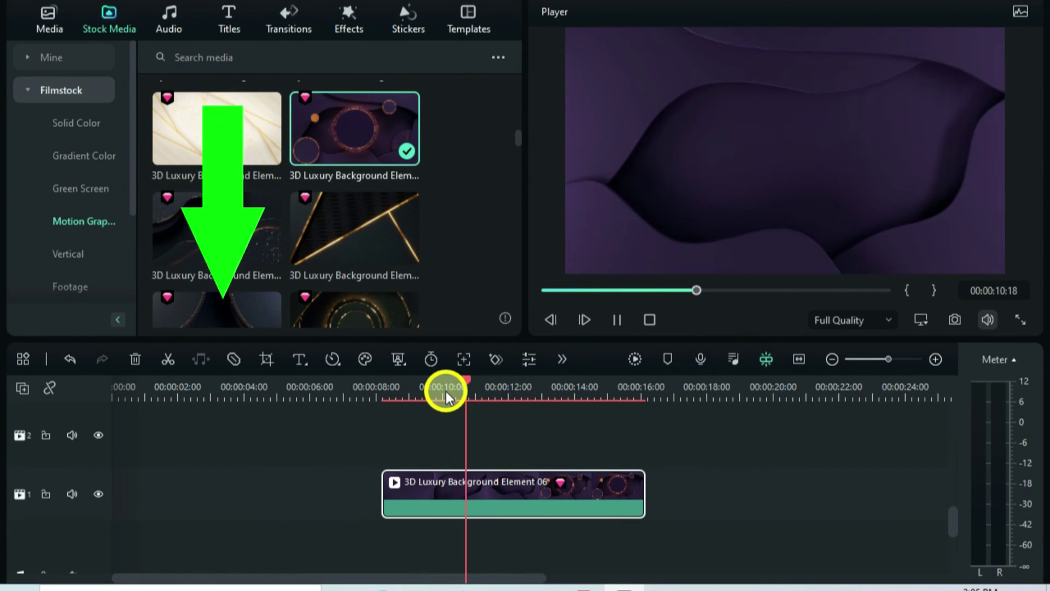